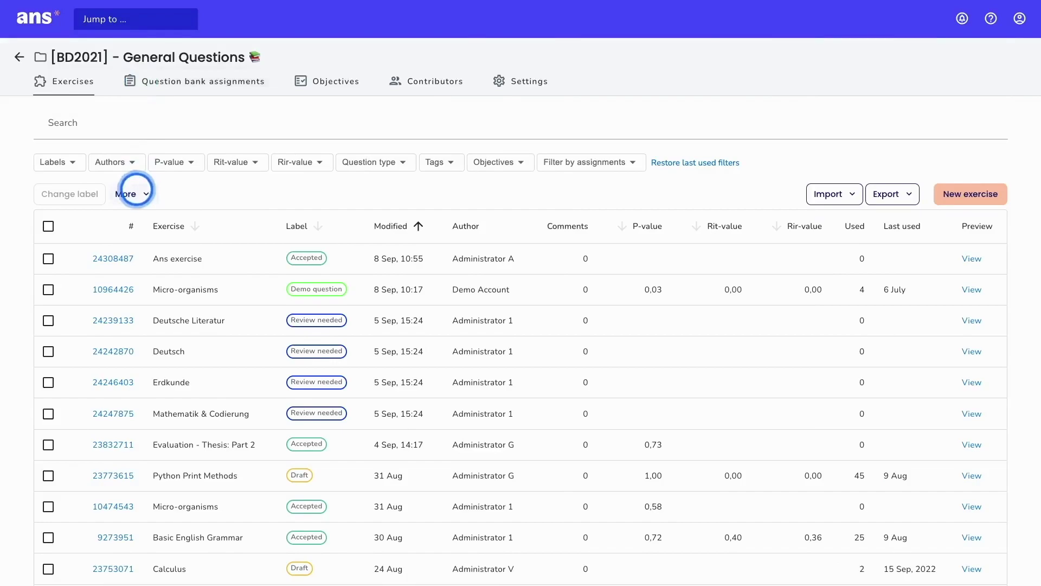
Filter the exercise list by the Accepted label
scroll(136, 191, down, 5)
scroll(136, 191, down, 2)
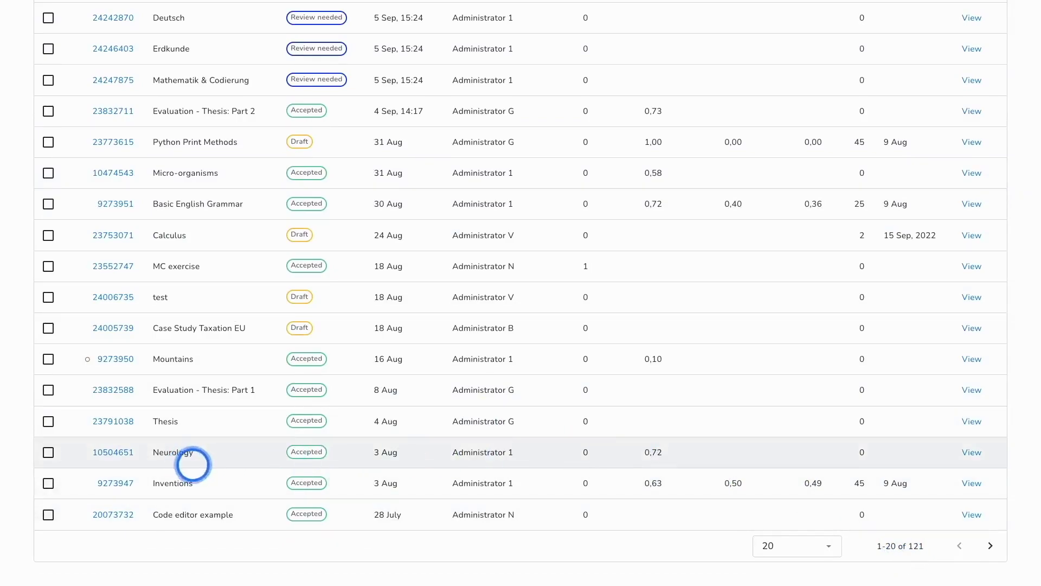
scroll(232, 462, up, 6)
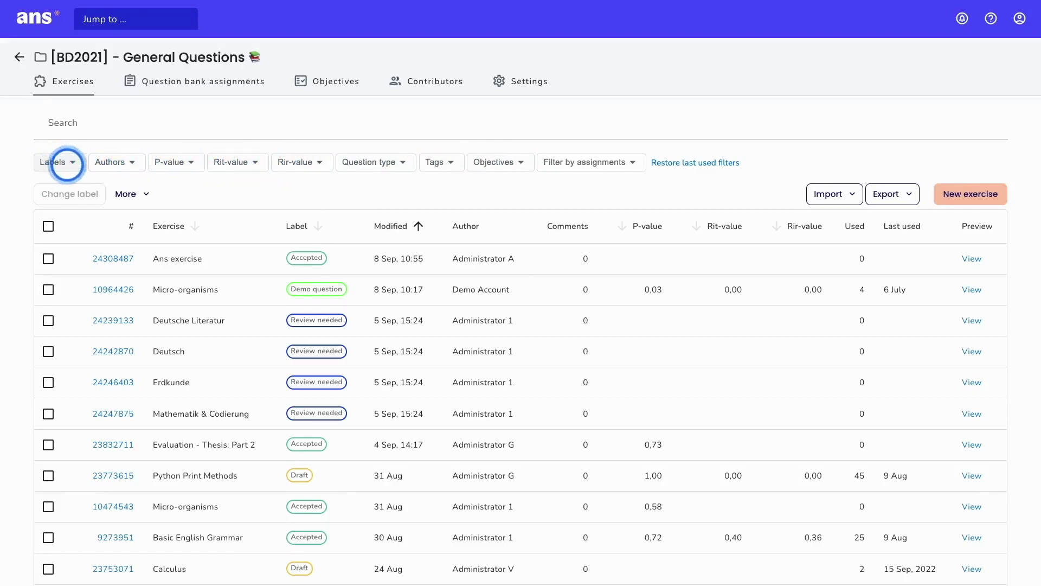
click(72, 161)
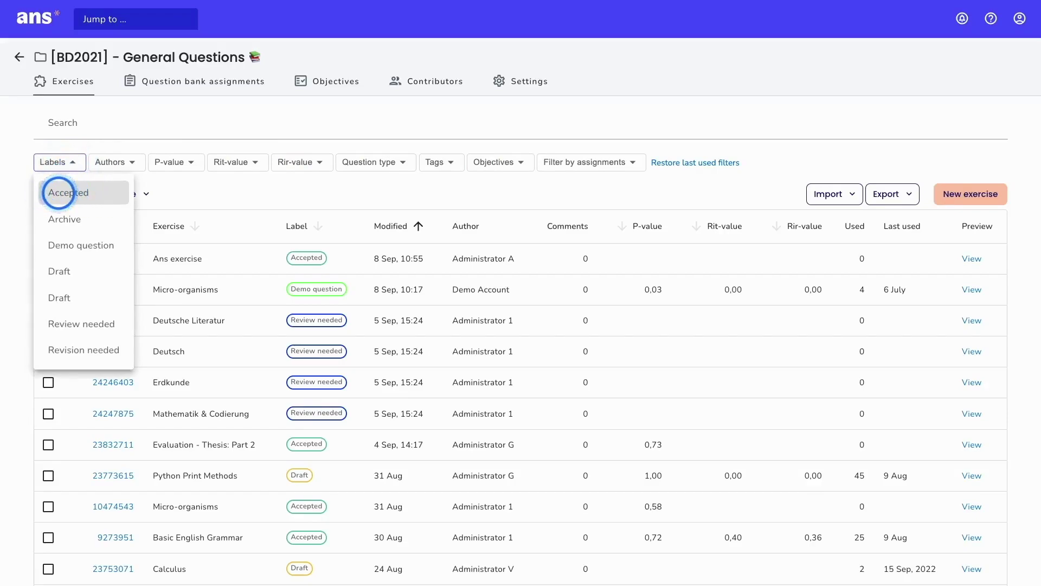
click(55, 194)
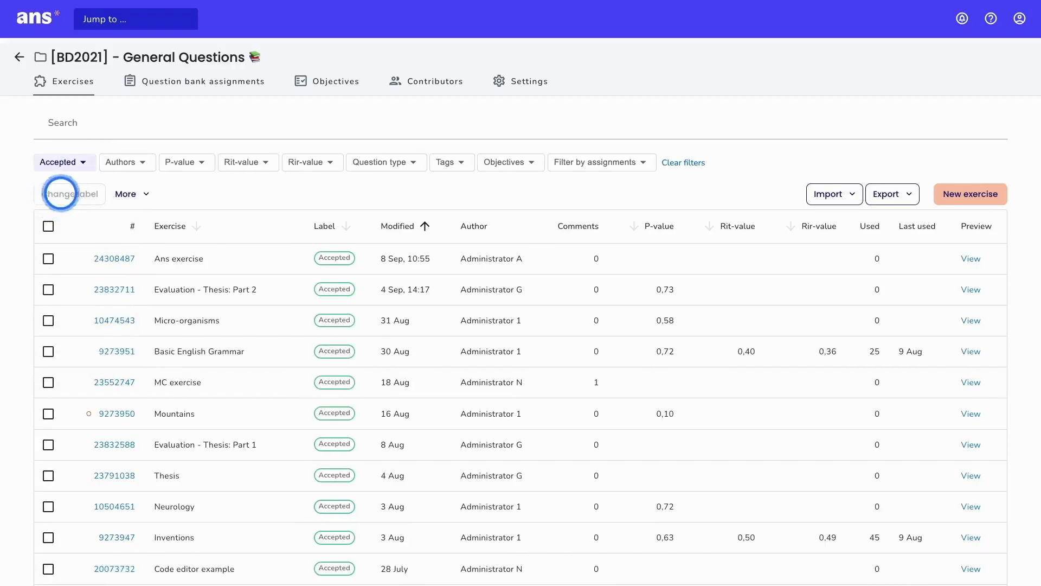
Add an objectives filter for the define-and-duplicate-facts Remember objective and apply it
scroll(320, 250, down, 1)
scroll(319, 248, down, 2)
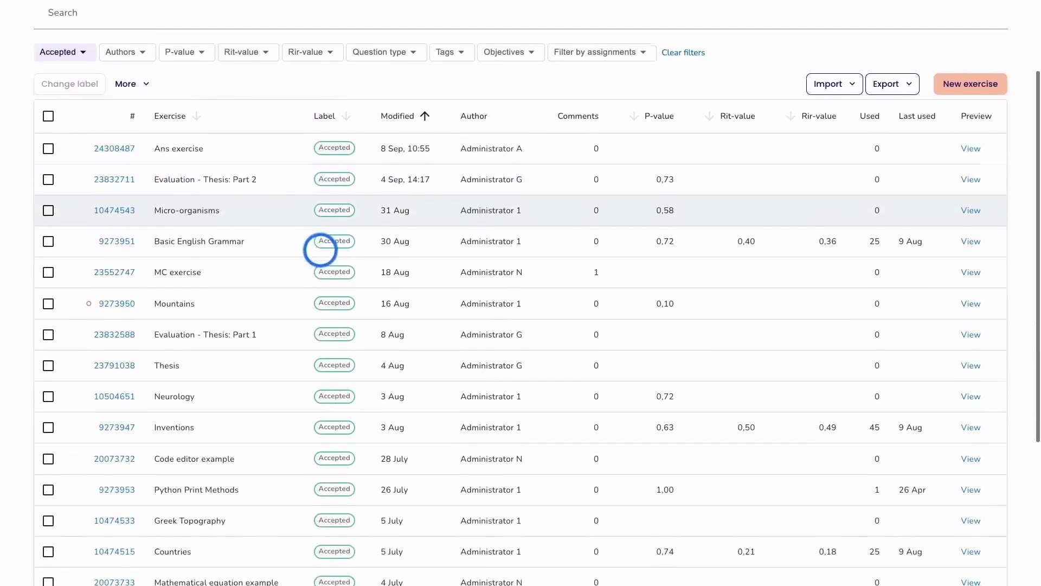
scroll(320, 247, up, 4)
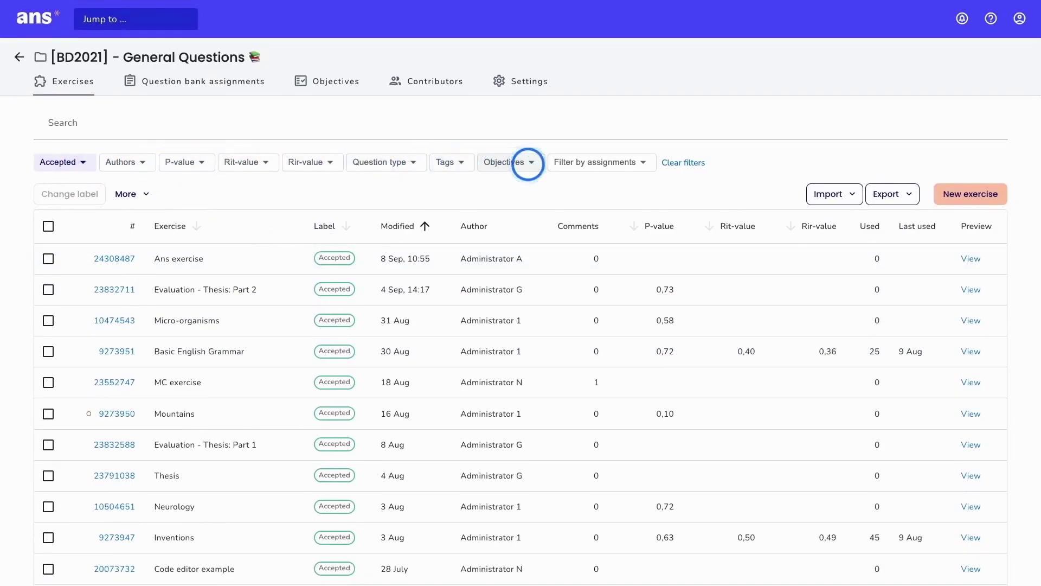
click(525, 162)
click(522, 271)
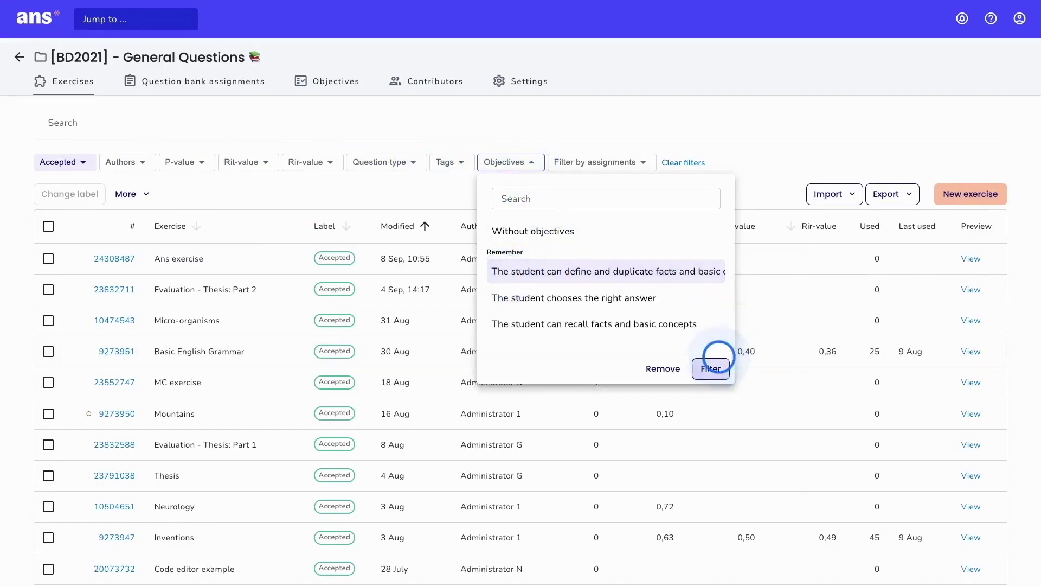
click(719, 362)
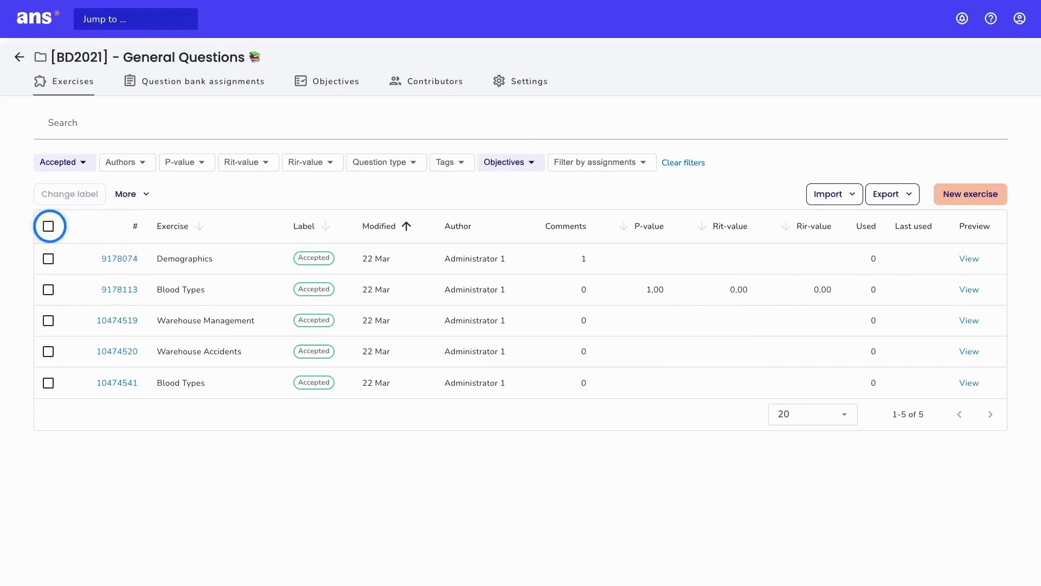
Add all five filtered exercises to a new assignment named 'Ans assignment'
click(49, 226)
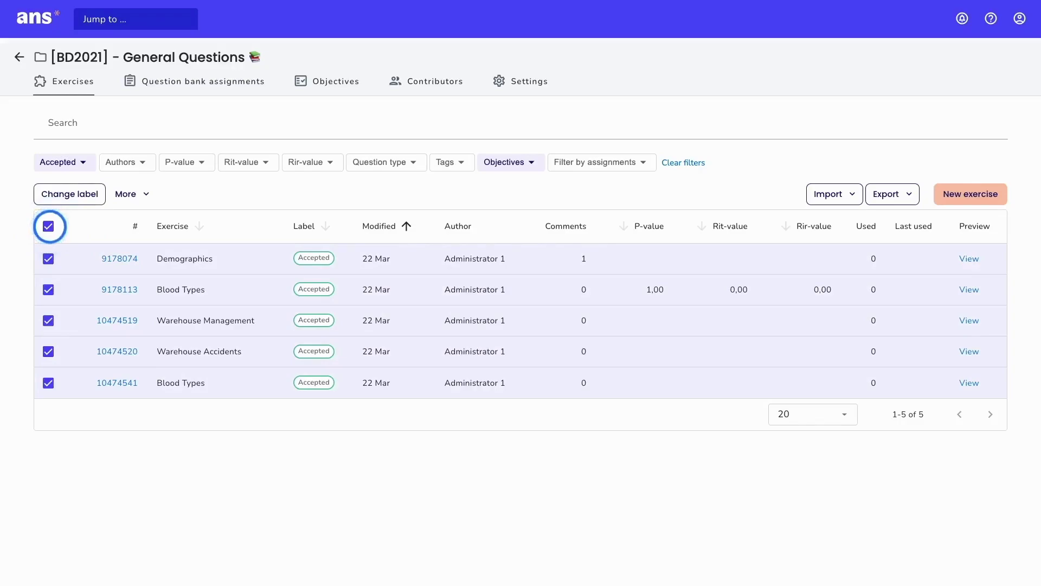
click(141, 194)
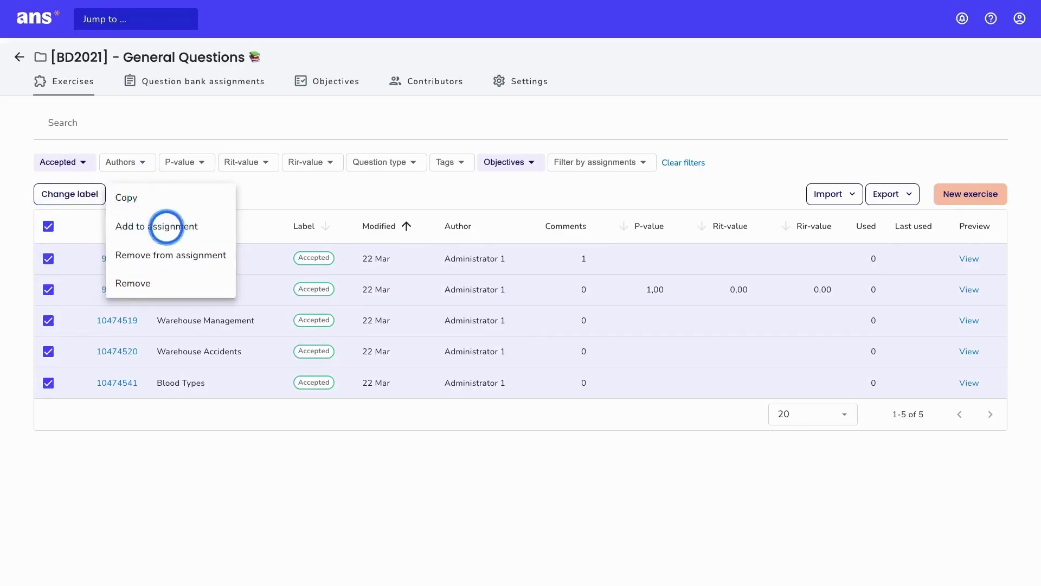
click(135, 225)
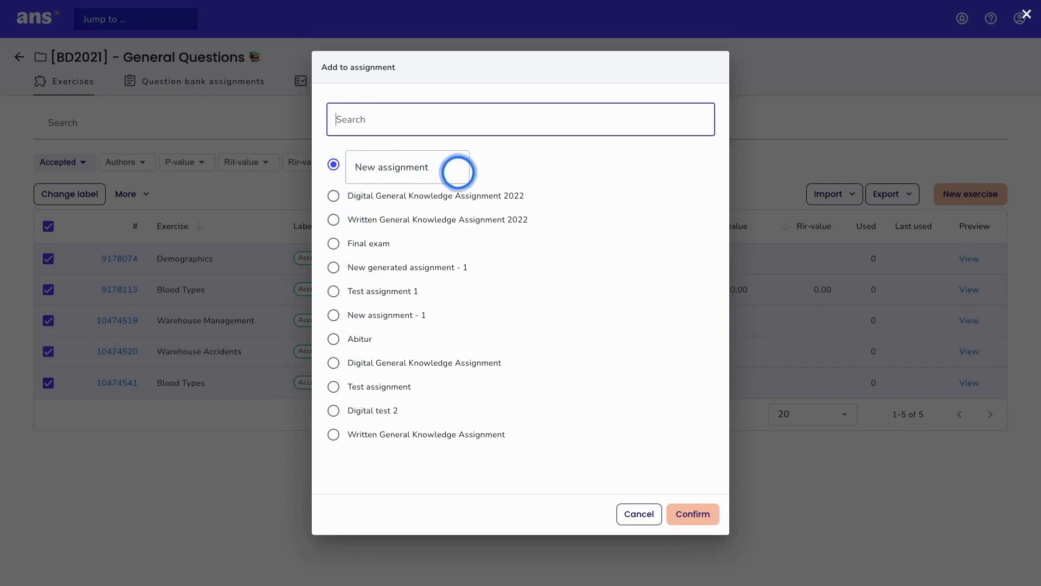
drag(450, 169, 342, 165)
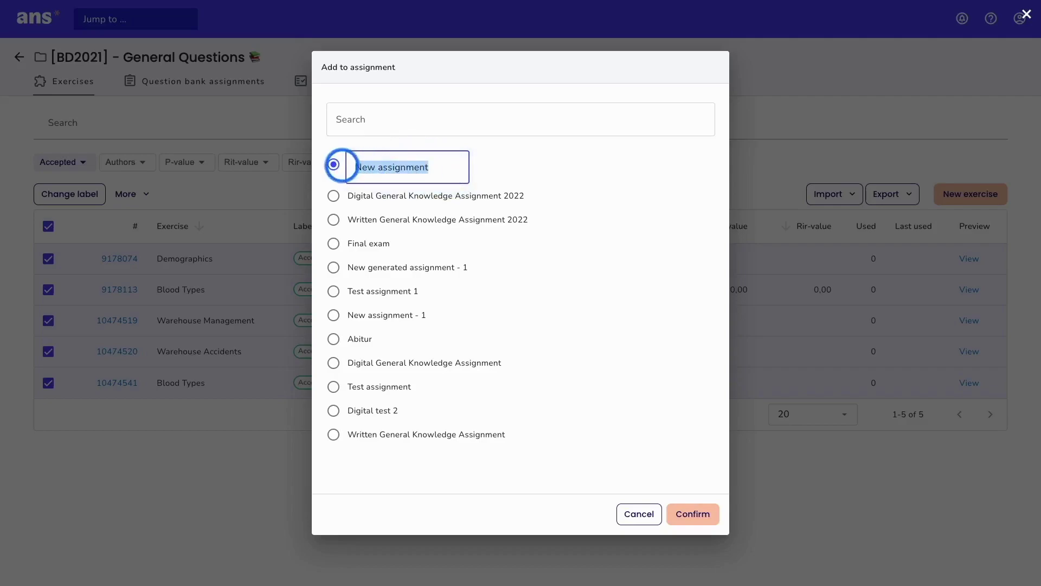
text(Ans)
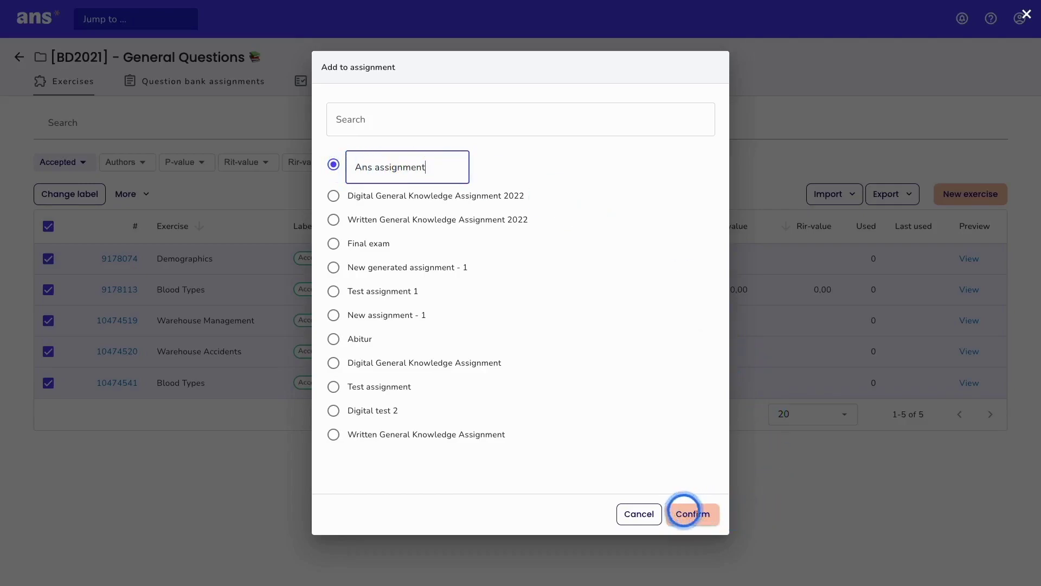
click(682, 513)
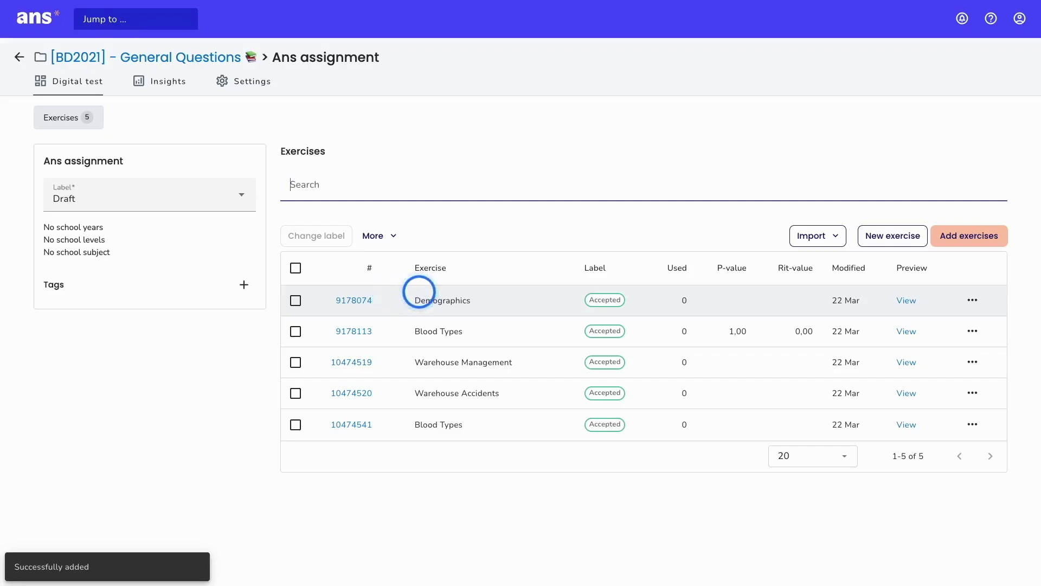
Return to the General Questions bank and show its objectives, grouped into Remember and Create domains
click(142, 55)
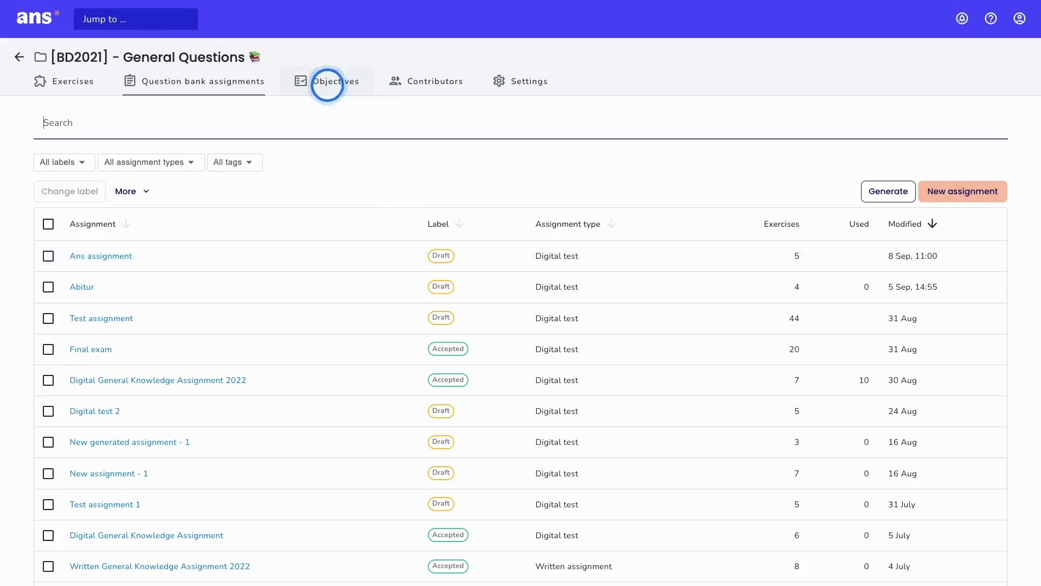
click(319, 85)
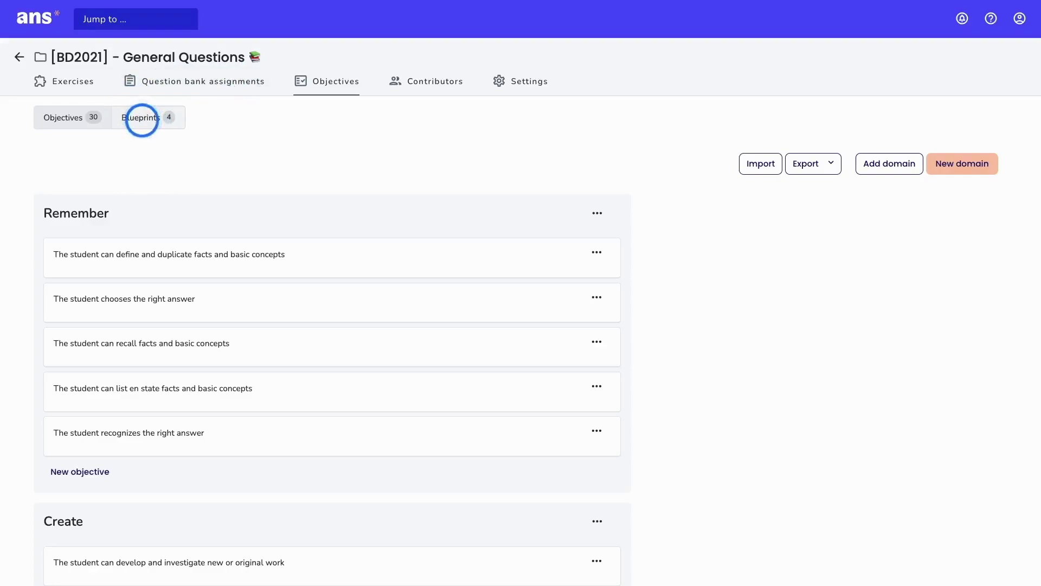
Create a new question bank blueprint named 'Ans blueprint'
click(142, 118)
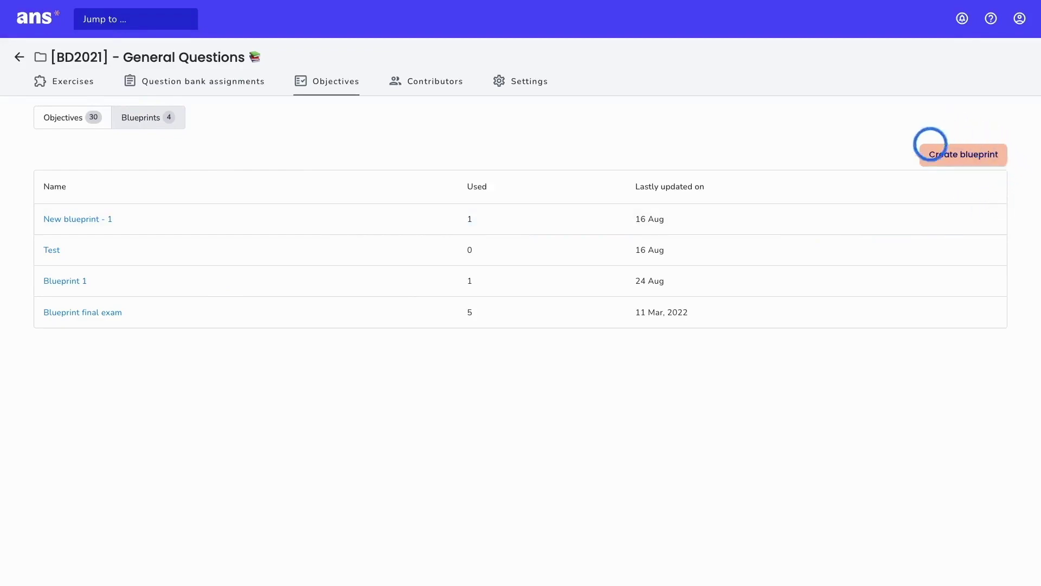
click(938, 154)
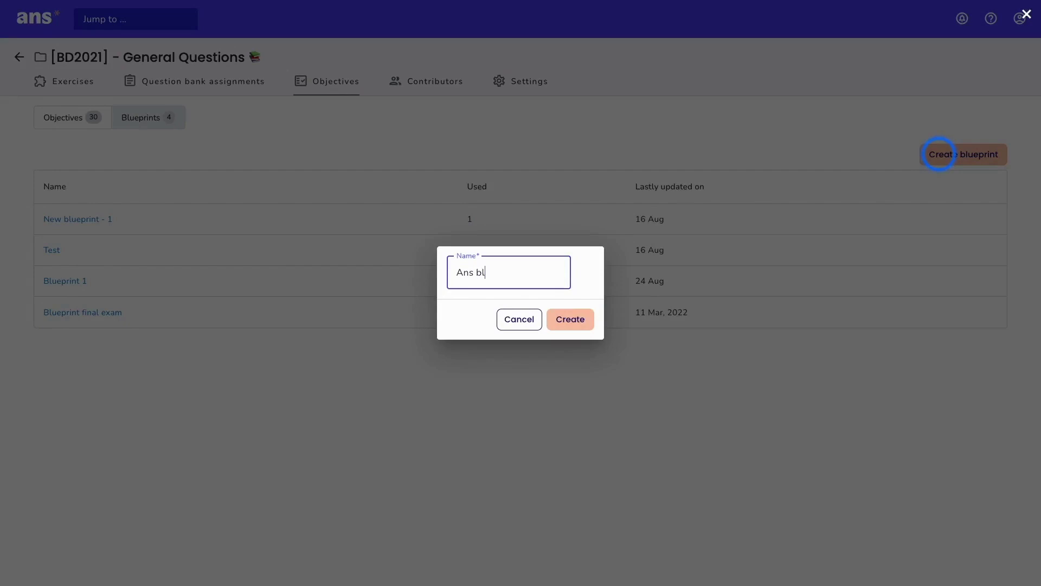
text(Ans blueprint)
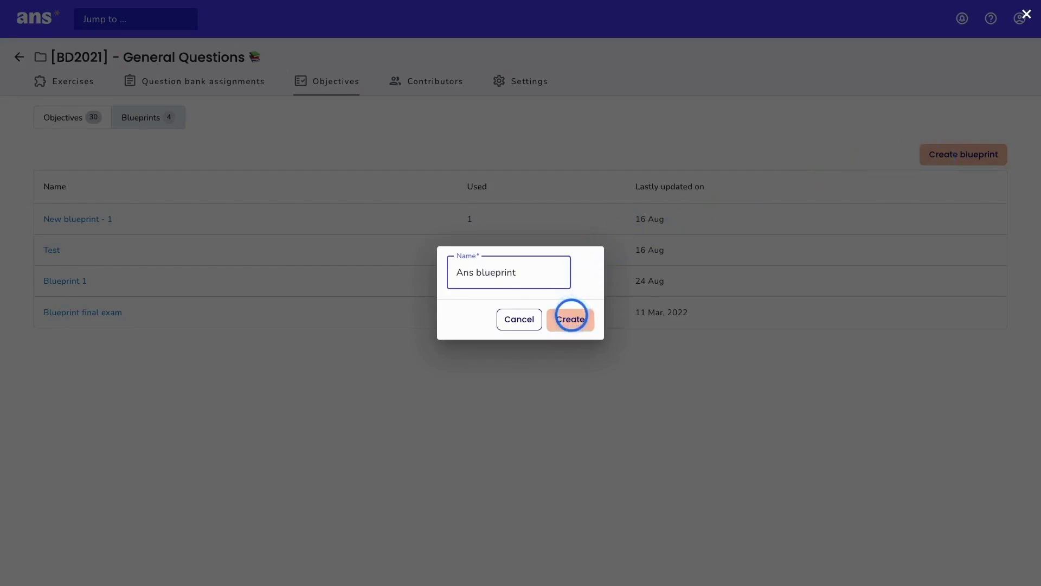
click(570, 318)
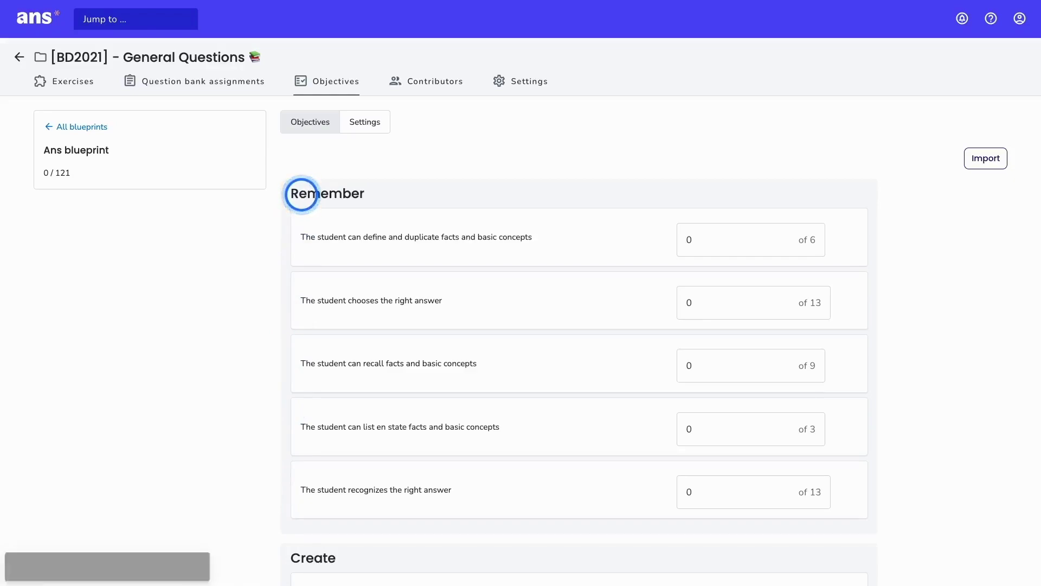
scroll(337, 190, down, 1)
scroll(336, 190, down, 5)
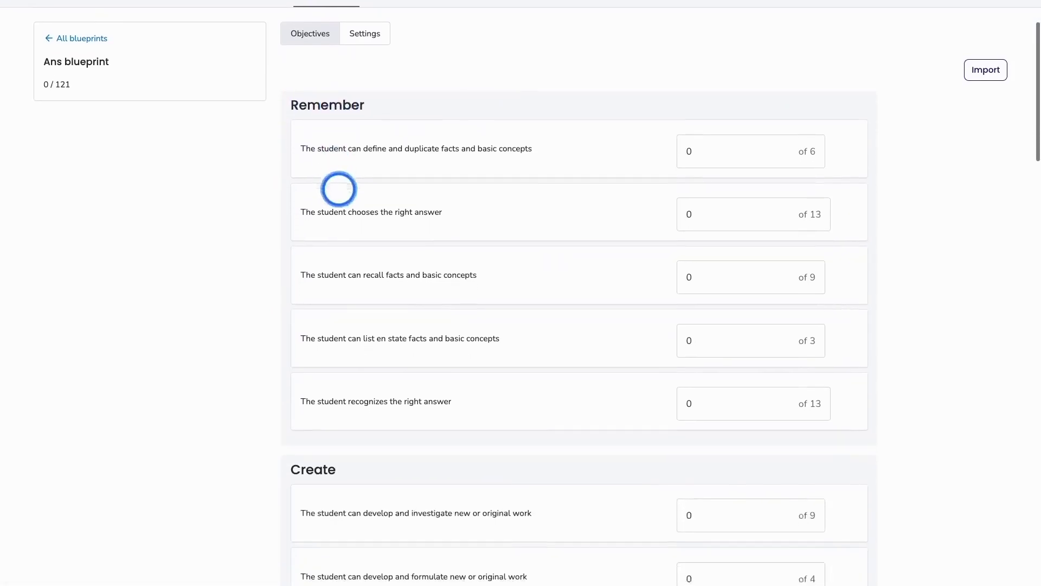
scroll(341, 189, up, 7)
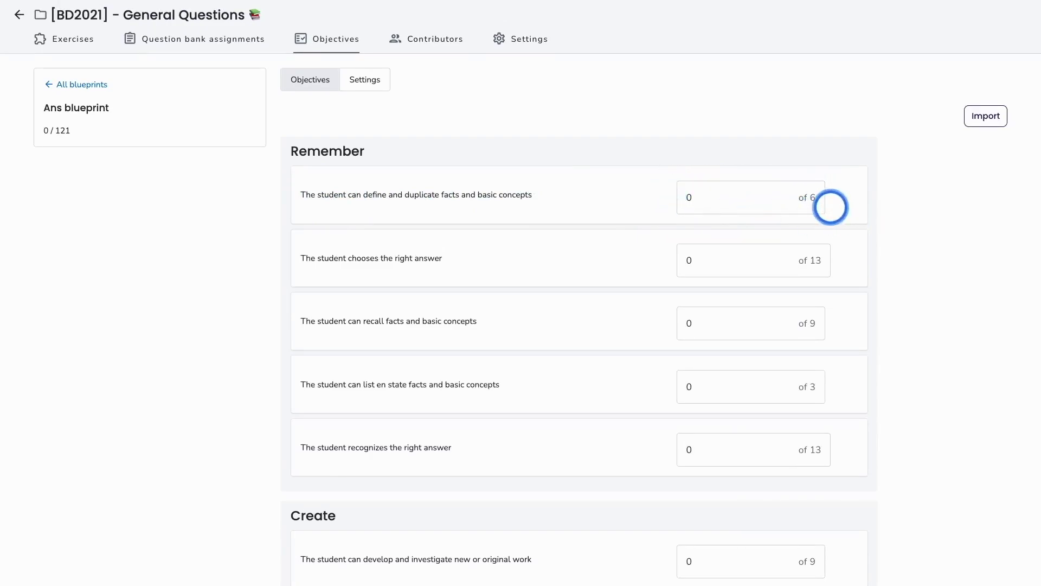
scroll(831, 207, up, 1)
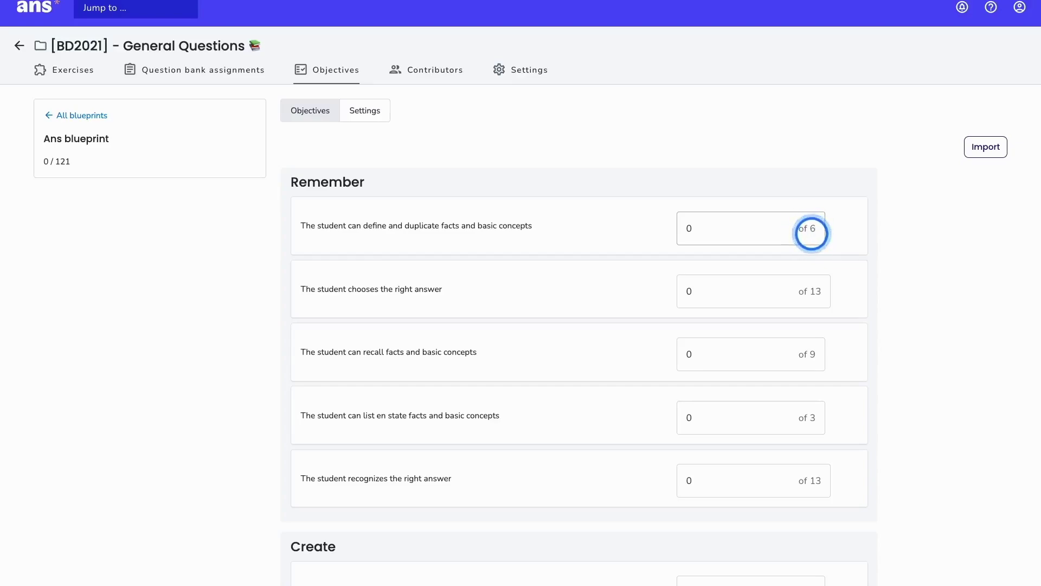
Edit Ans blueprint's objective question counts, giving 'develop and formulate' 2 questions
double_click(697, 229)
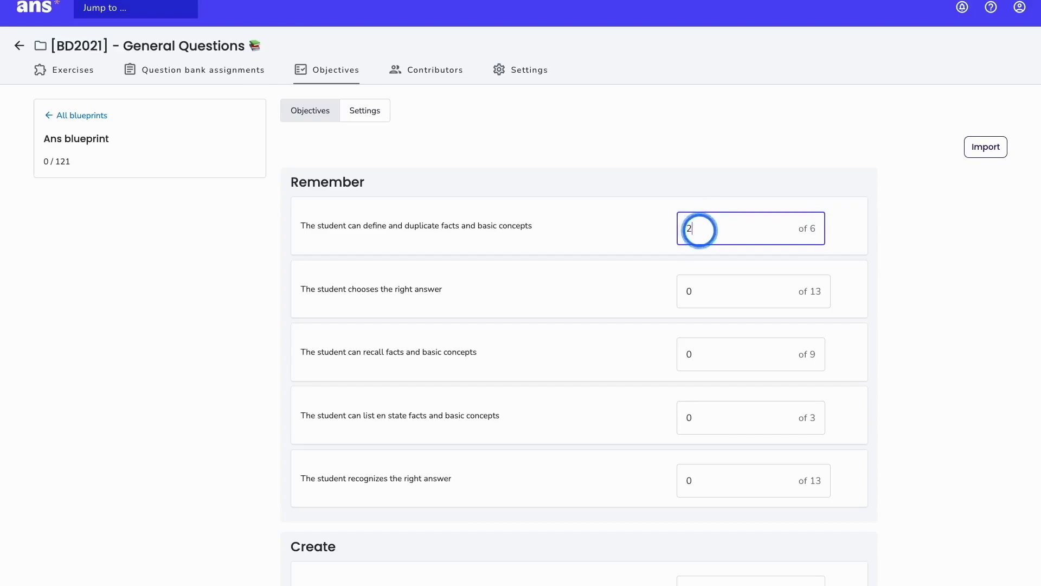
scroll(699, 230, down, 1)
double_click(692, 292)
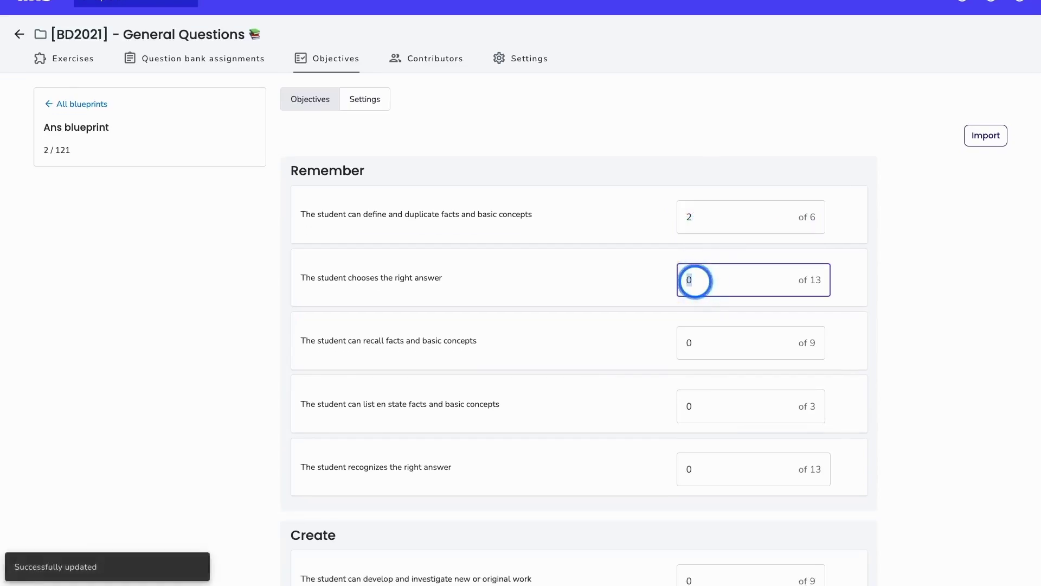
text(3)
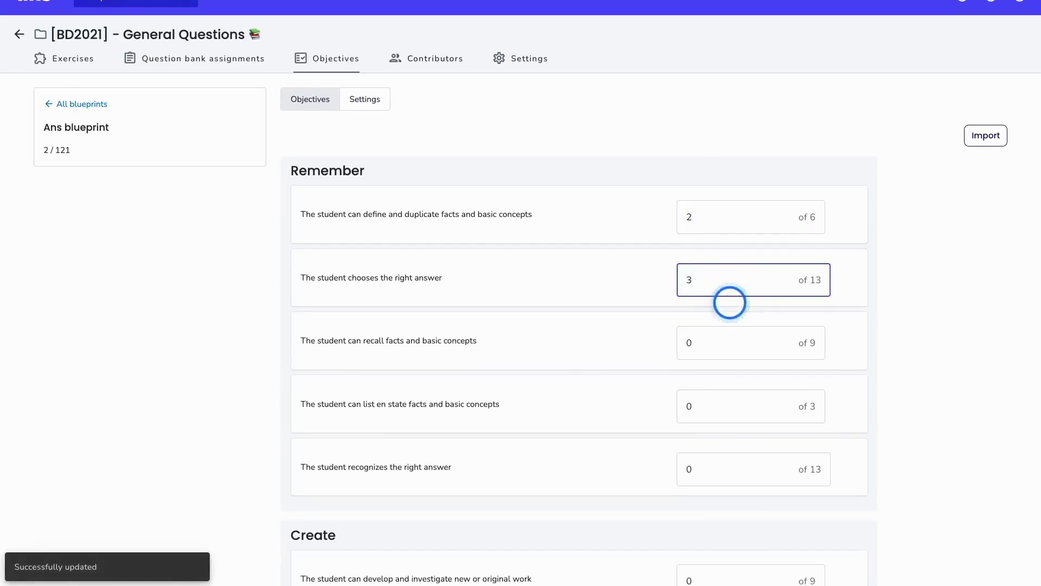
scroll(728, 300, down, 2)
double_click(696, 307)
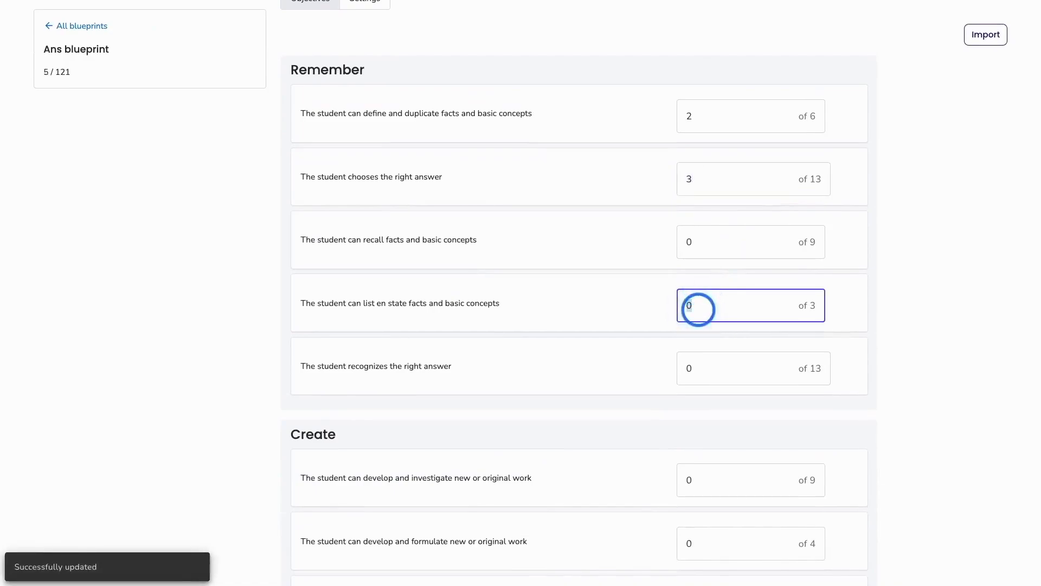
scroll(698, 309, down, 1)
scroll(698, 310, down, 3)
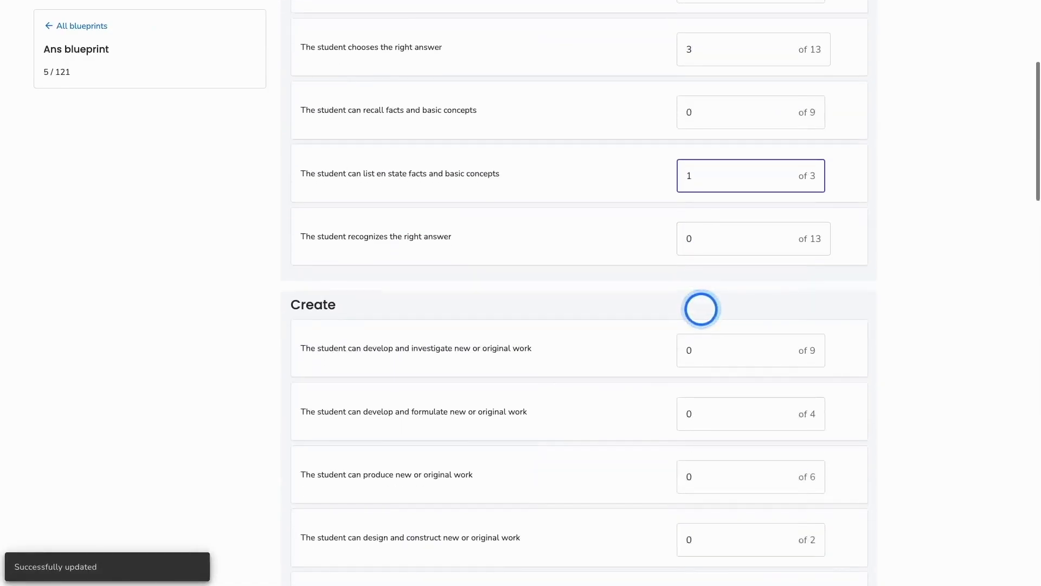
click(698, 323)
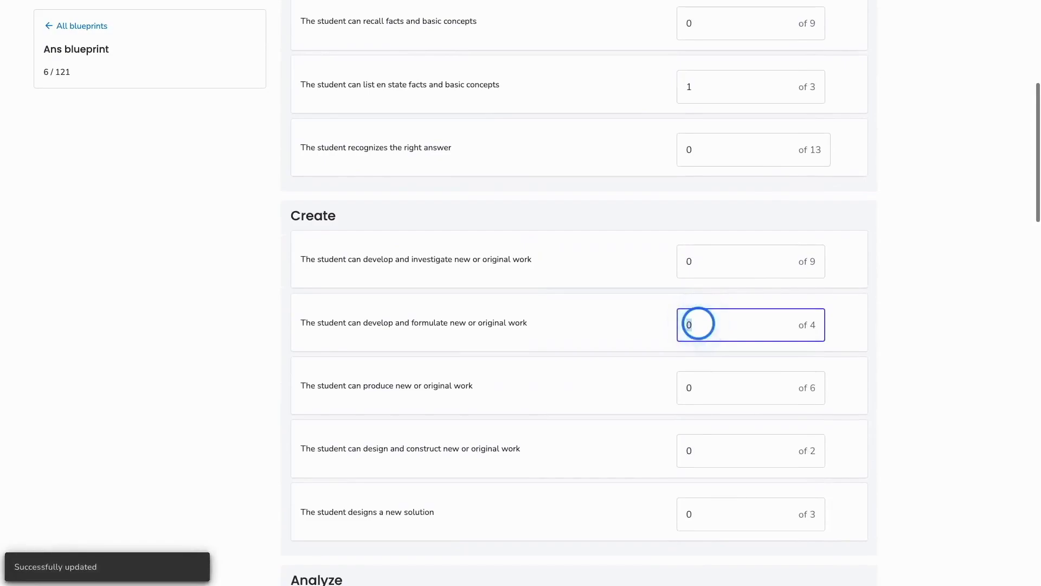
text(2)
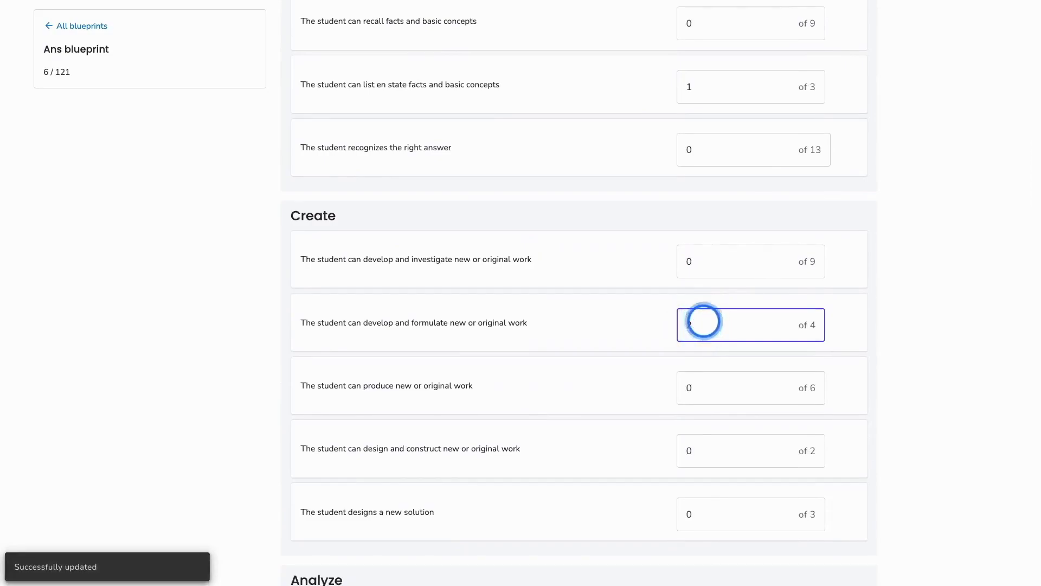
Give 'designs a new solution' 2 questions, then return to the question bank's assignments list
scroll(702, 321, down, 1)
scroll(705, 321, down, 2)
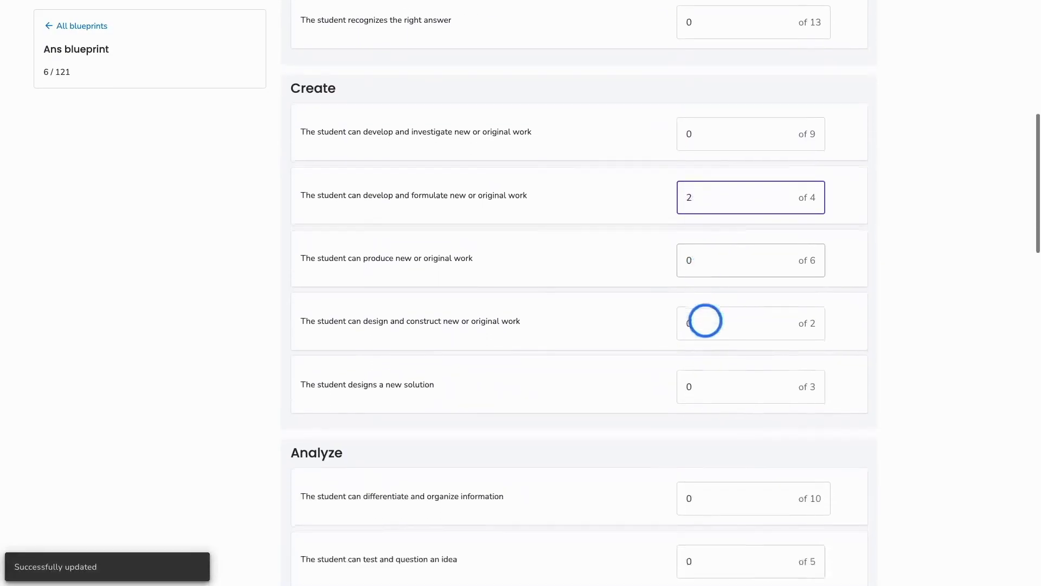
click(692, 361)
text(2)
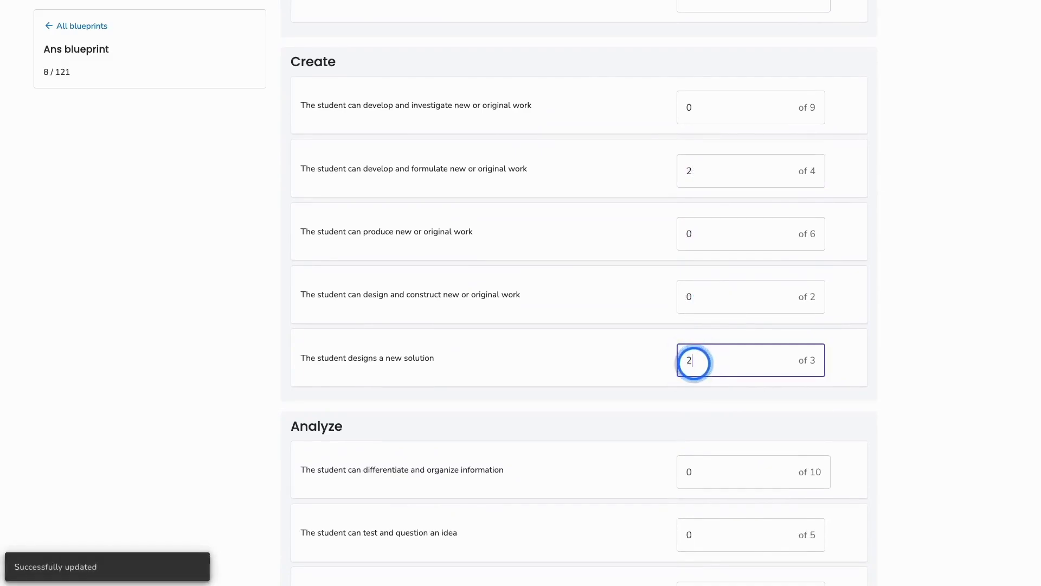
scroll(694, 364, up, 2)
scroll(694, 364, up, 1)
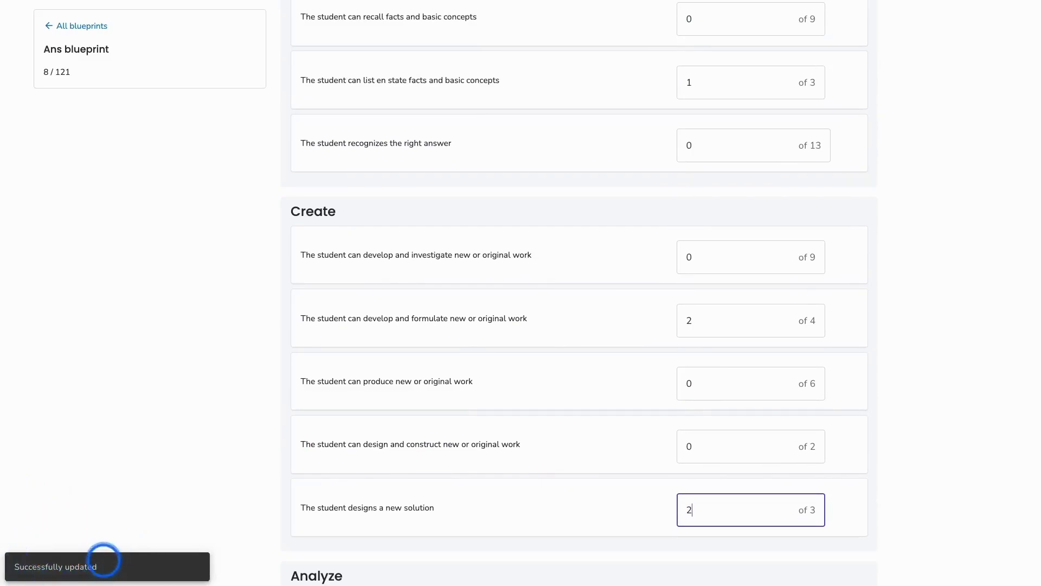
scroll(153, 532, up, 6)
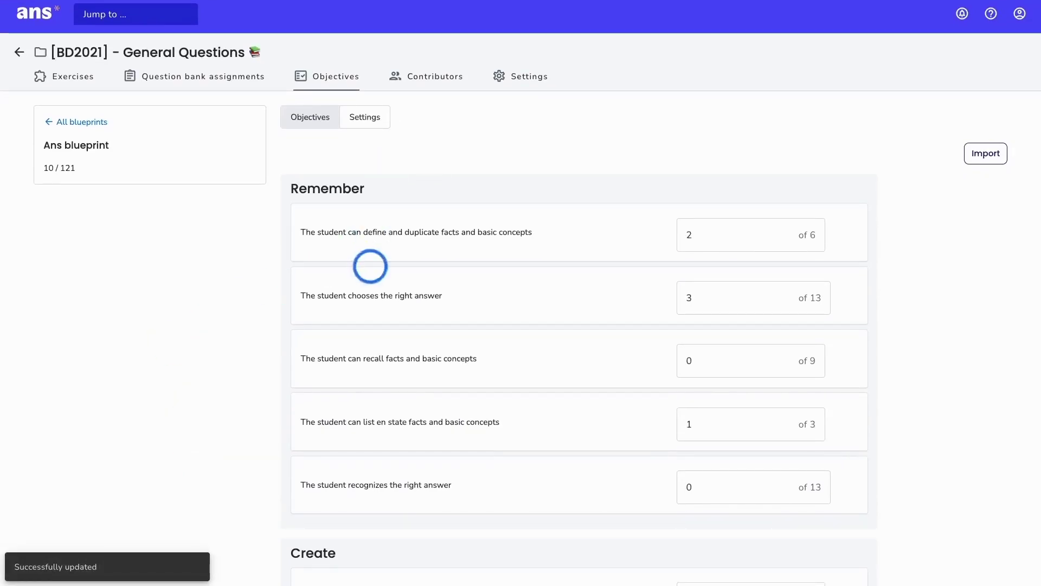
click(185, 77)
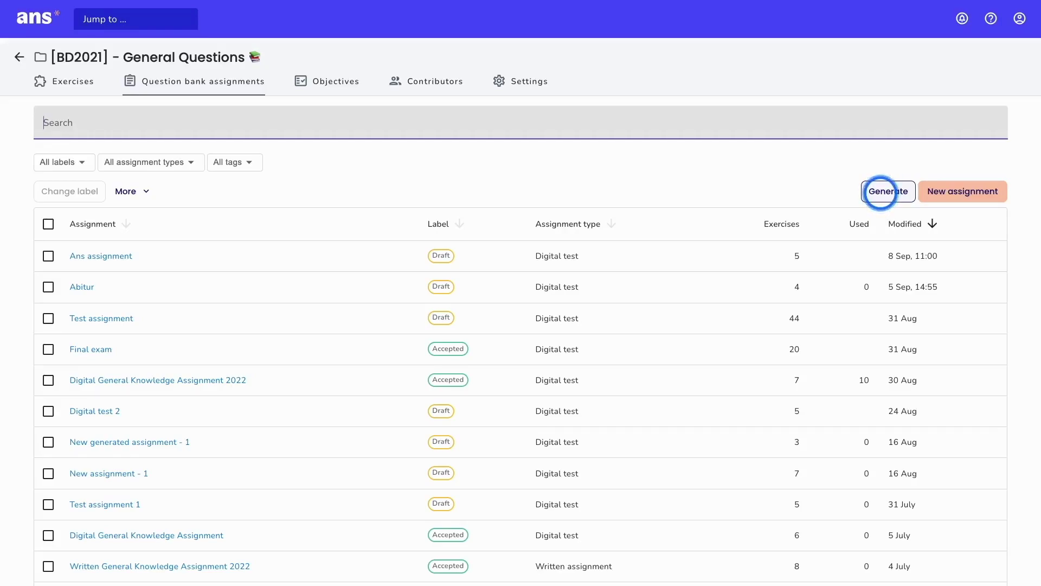
Generate a new assignment named 'Ans assignment 2' that uses Ans blueprint
click(892, 193)
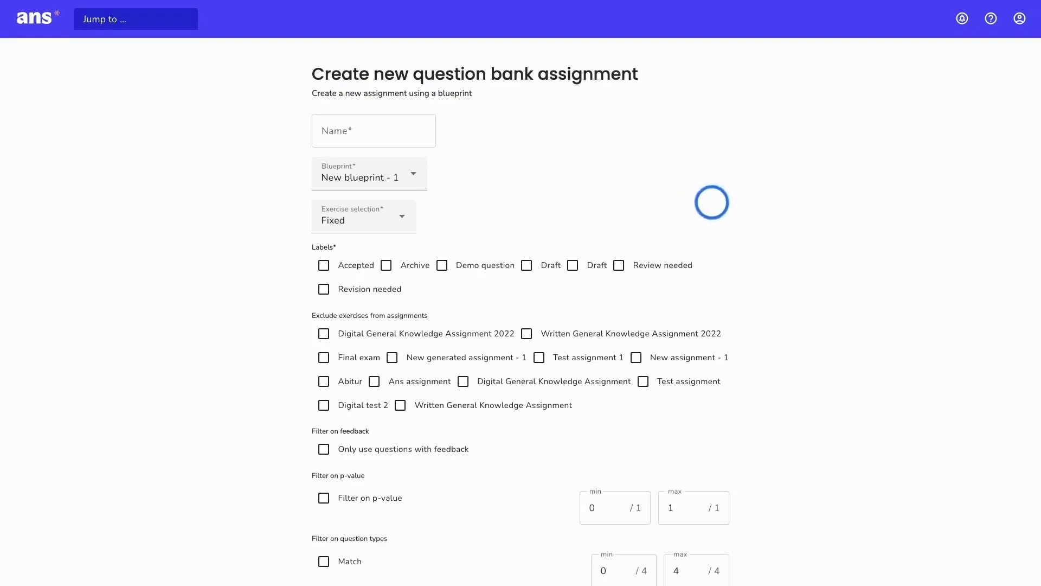
click(340, 129)
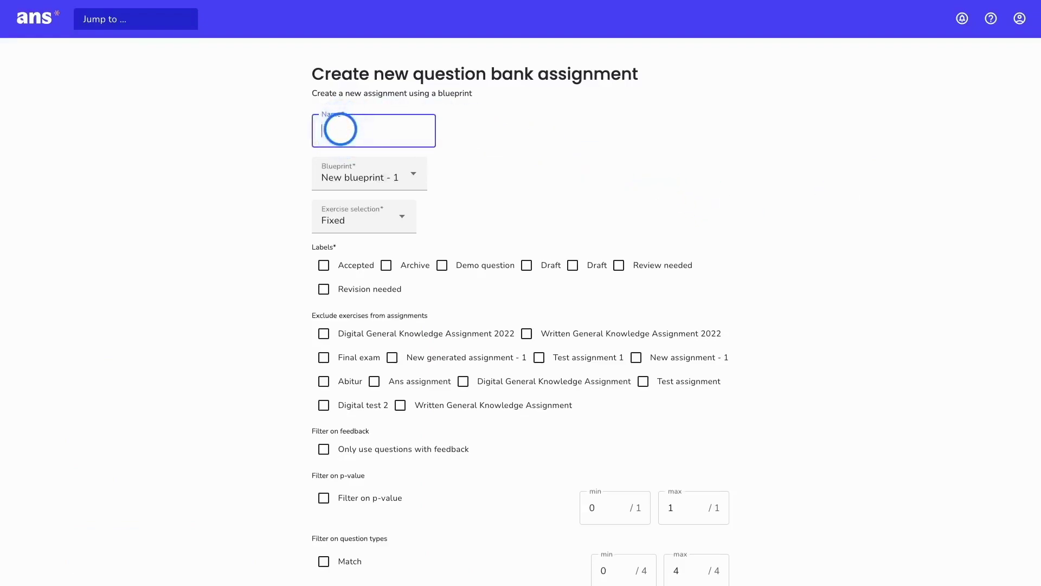
text(Ans assignmen)
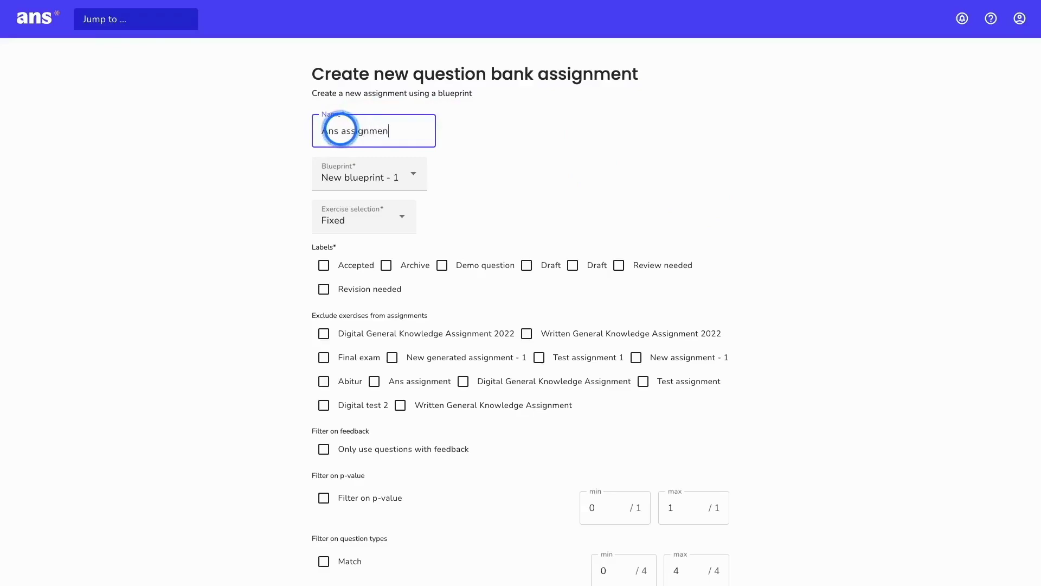
text(t 2)
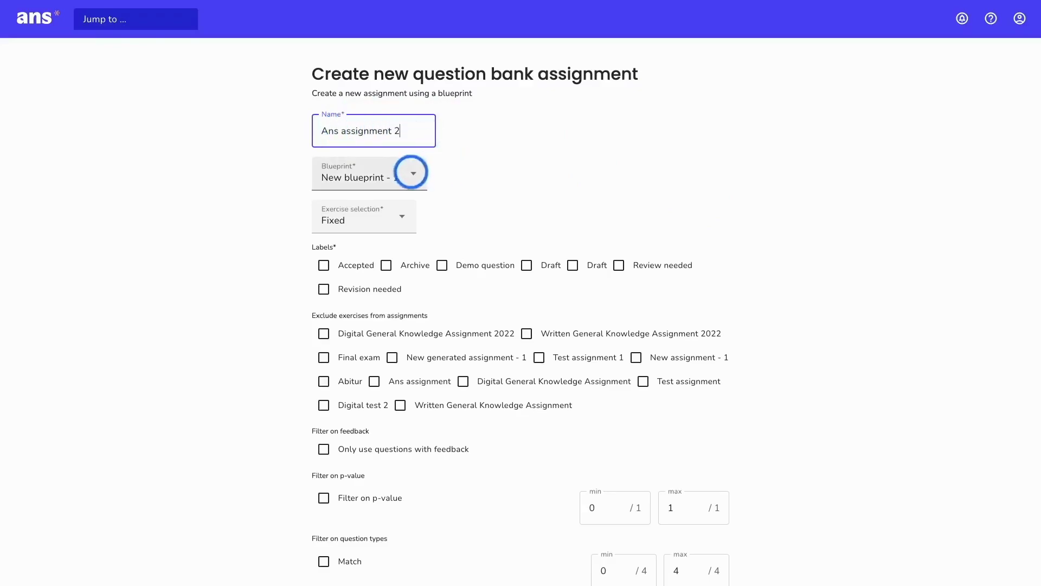
click(410, 173)
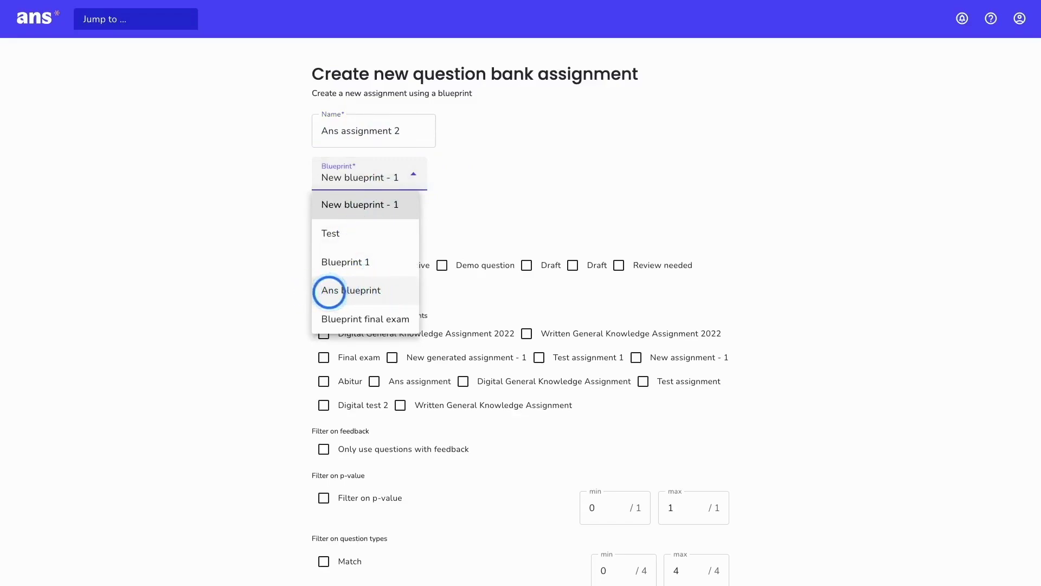
click(326, 290)
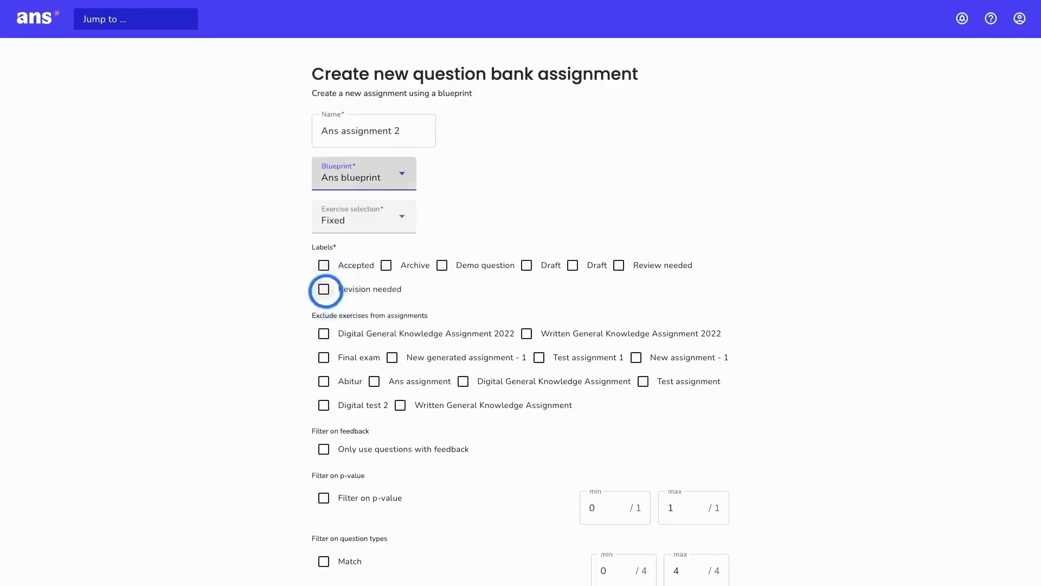
click(399, 217)
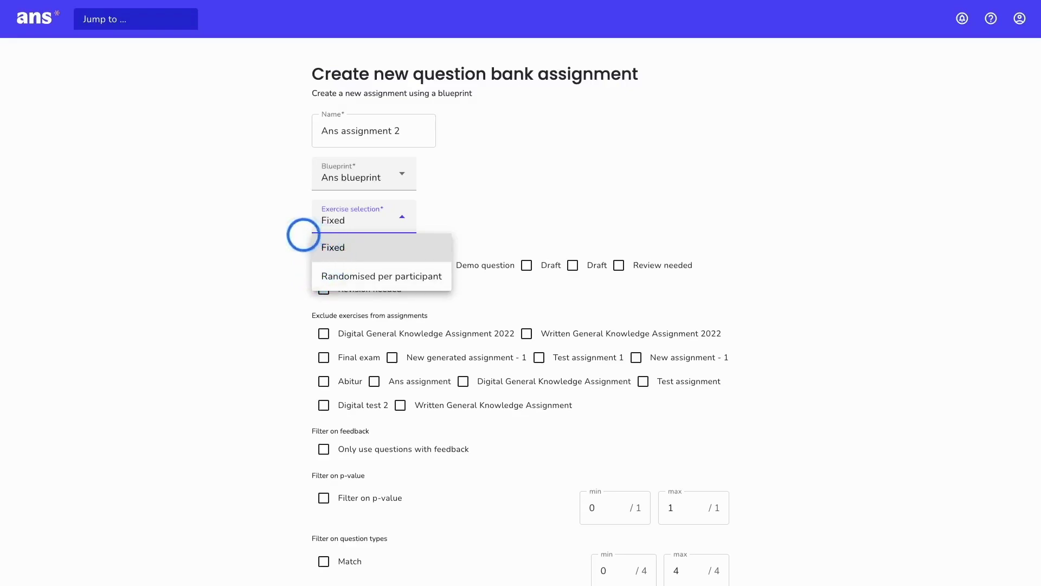
Keep exercise selection Fixed, require the Accepted label, and leave question type and tag filters unchanged
click(302, 233)
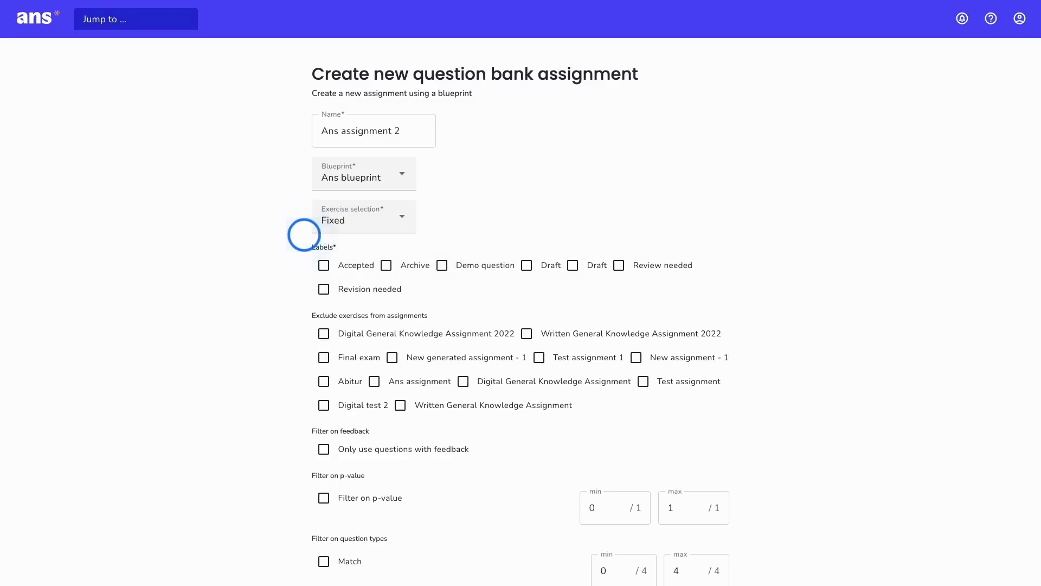
click(323, 265)
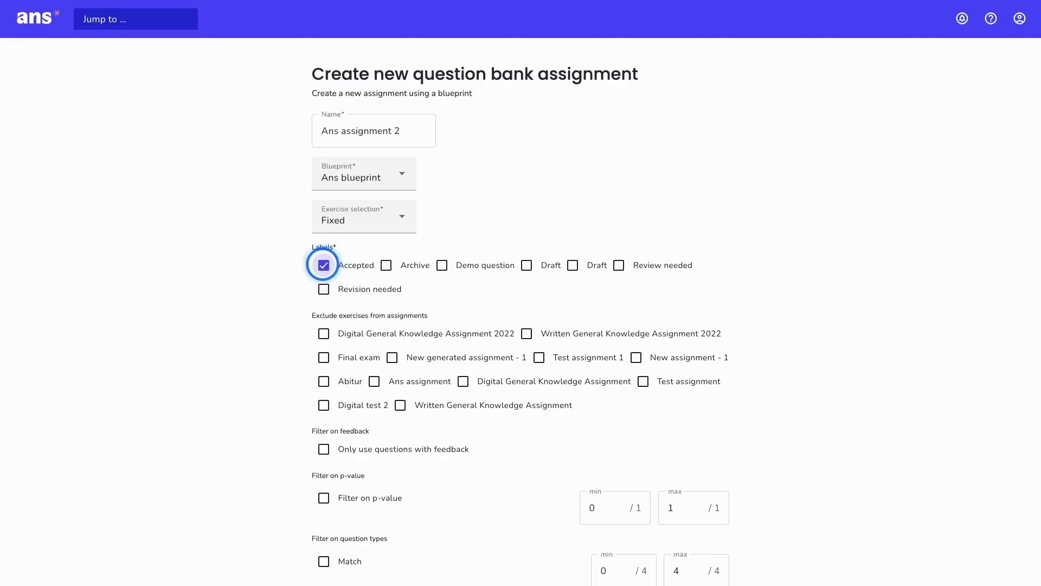
scroll(345, 266, down, 2)
scroll(348, 262, down, 4)
scroll(348, 262, down, 2)
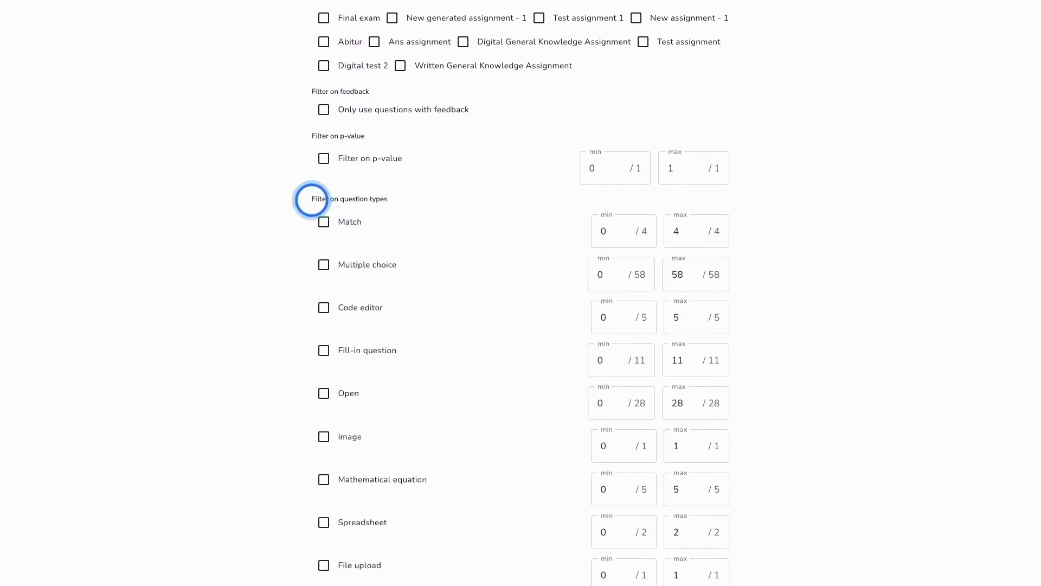
drag(312, 199, 391, 199)
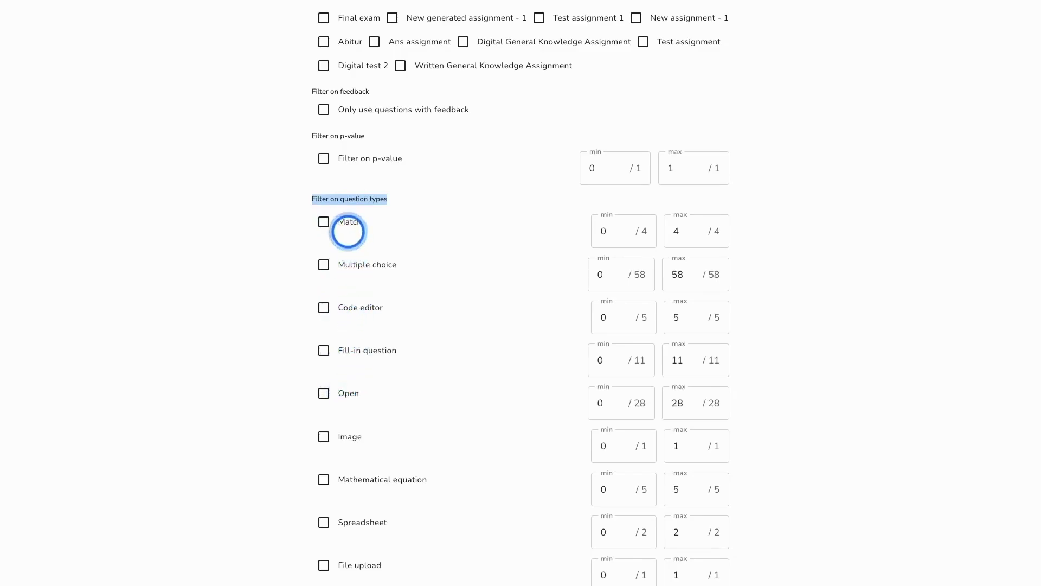
scroll(348, 232, down, 5)
scroll(349, 231, down, 7)
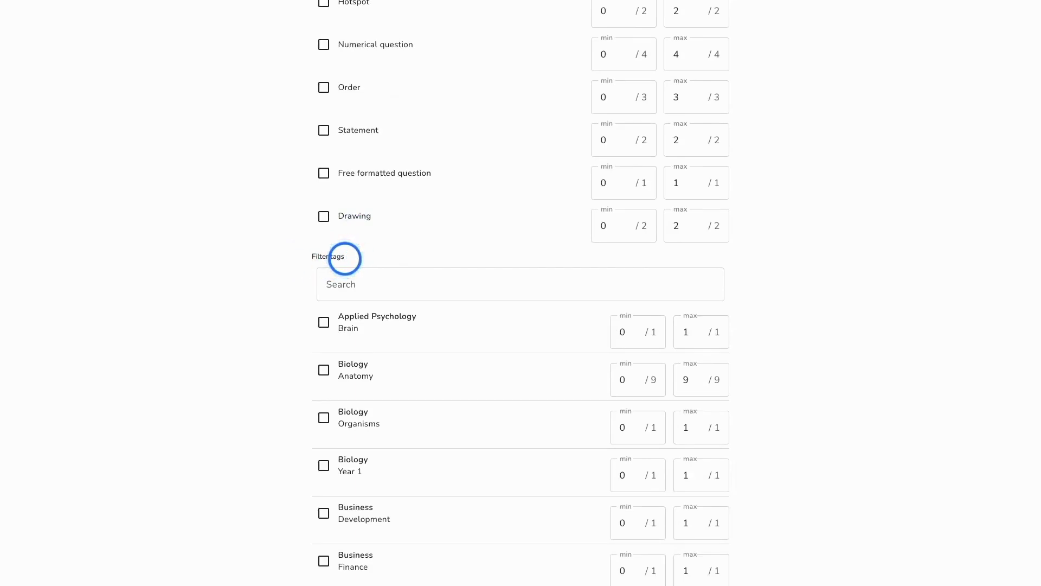
scroll(345, 259, down, 2)
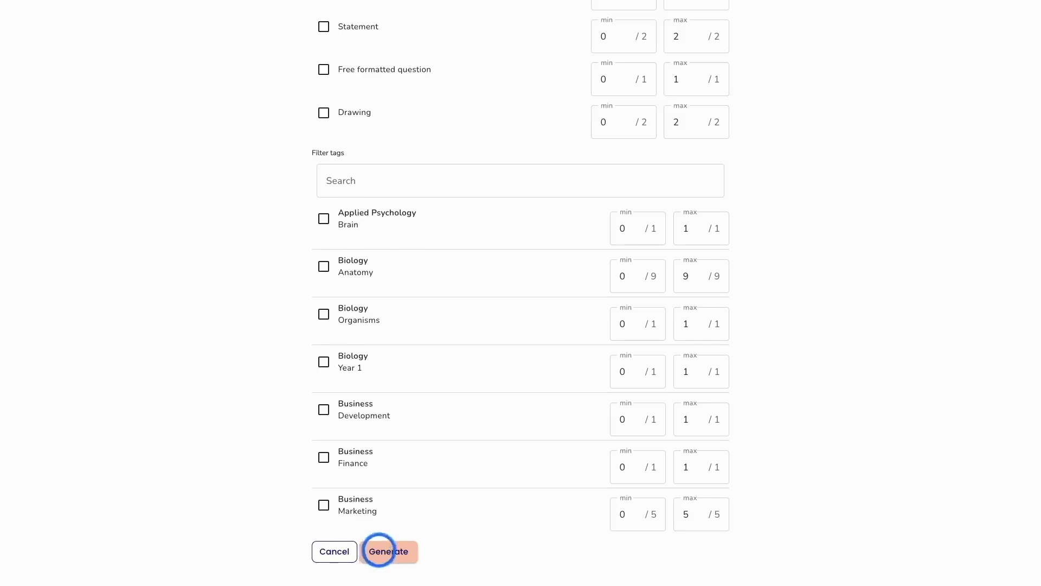
Generate Ans assignment 2, producing six Accepted exercises such as Blood Types and Capitals
click(374, 552)
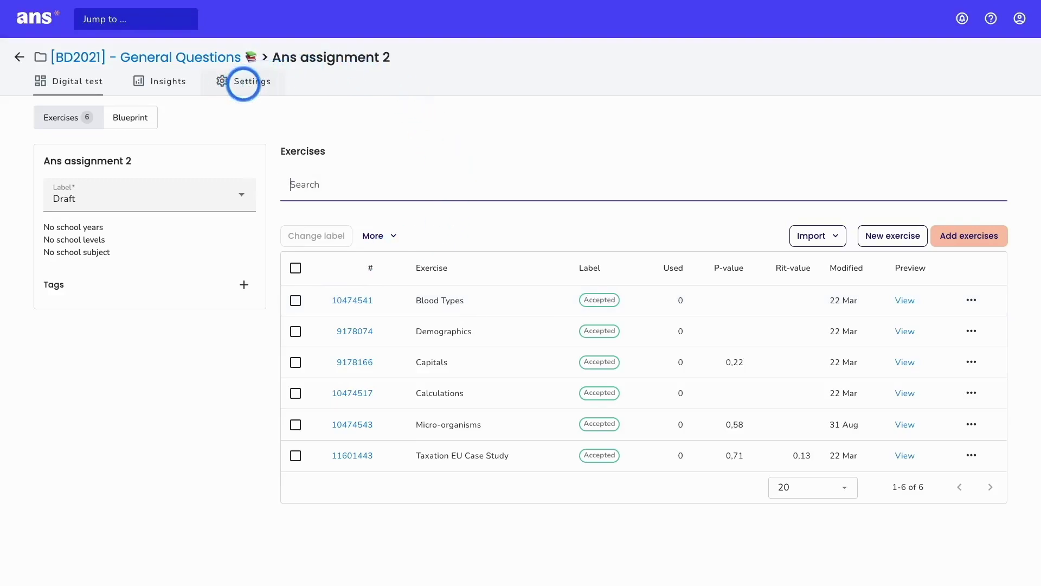
Review Ans assignment 2's test instructions, mark calculation and attachments settings, ending on General settings
click(244, 84)
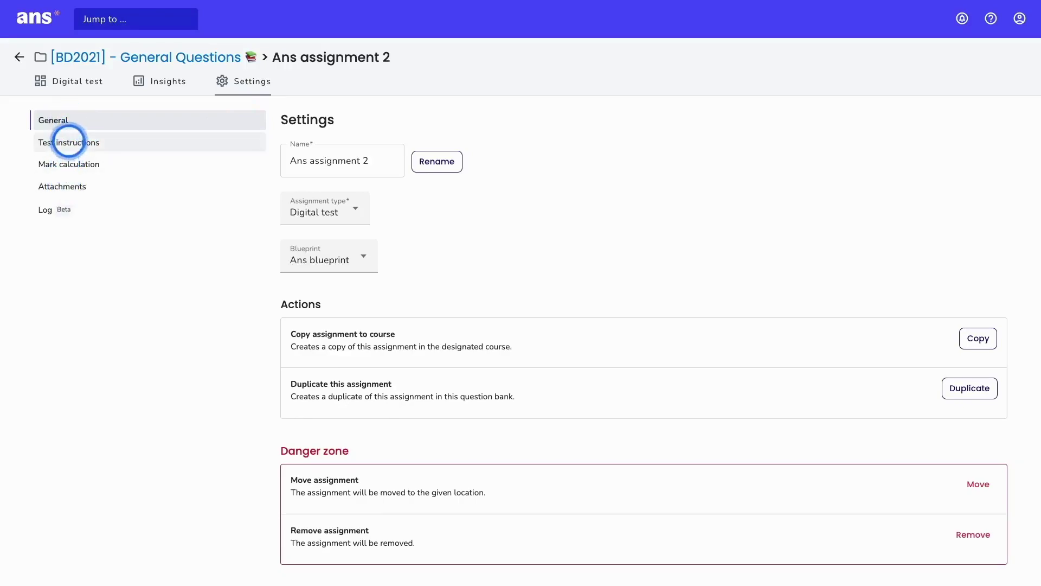
click(55, 143)
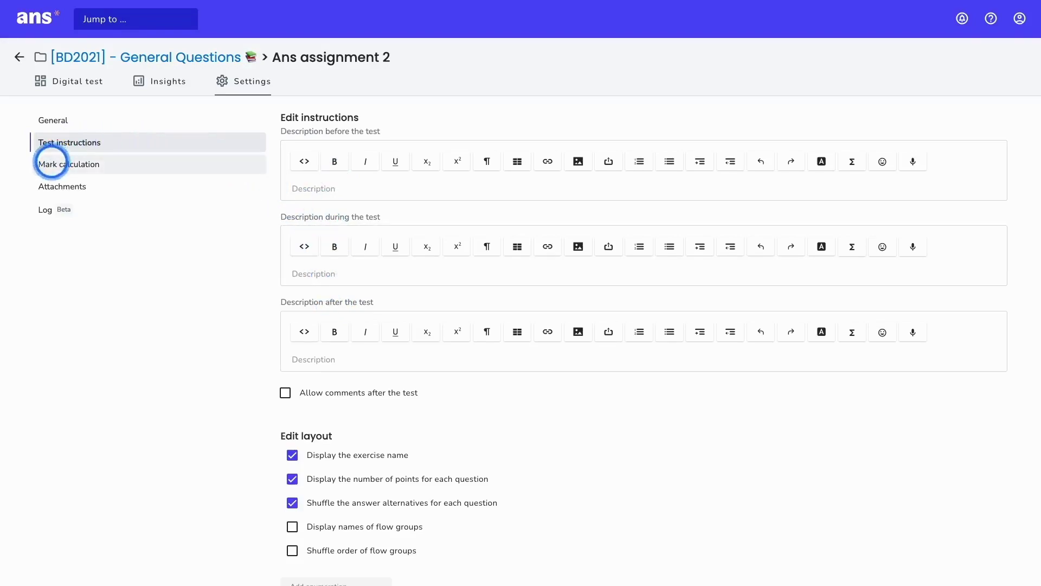
click(51, 163)
scroll(324, 142, down, 1)
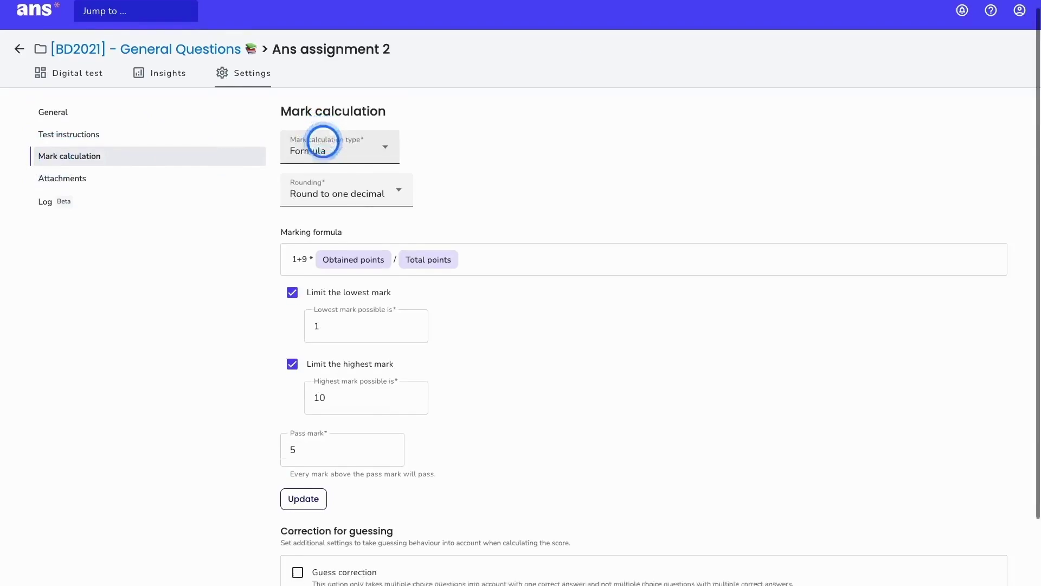
scroll(323, 143, down, 3)
scroll(323, 141, up, 4)
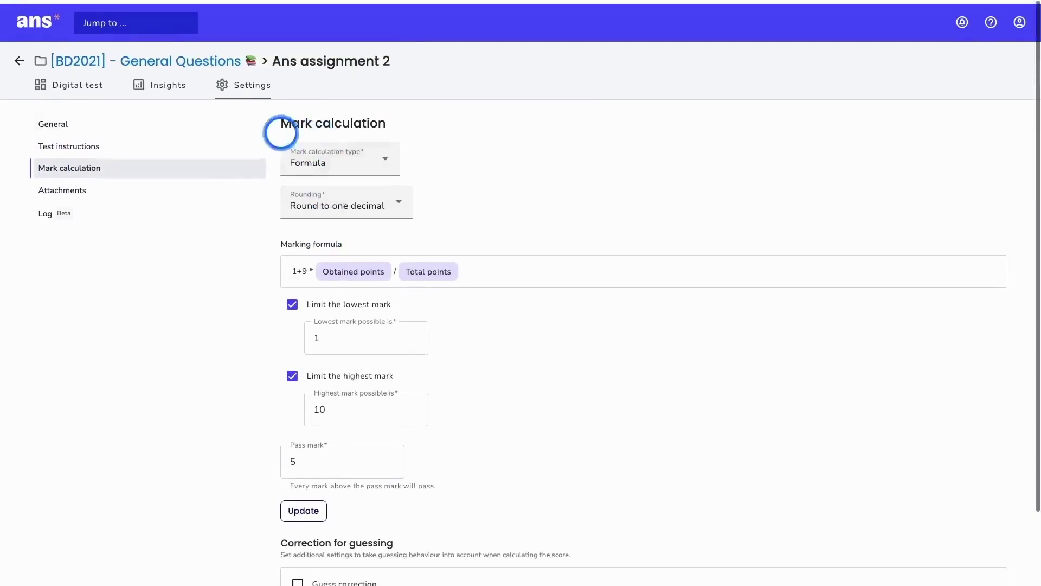
click(46, 186)
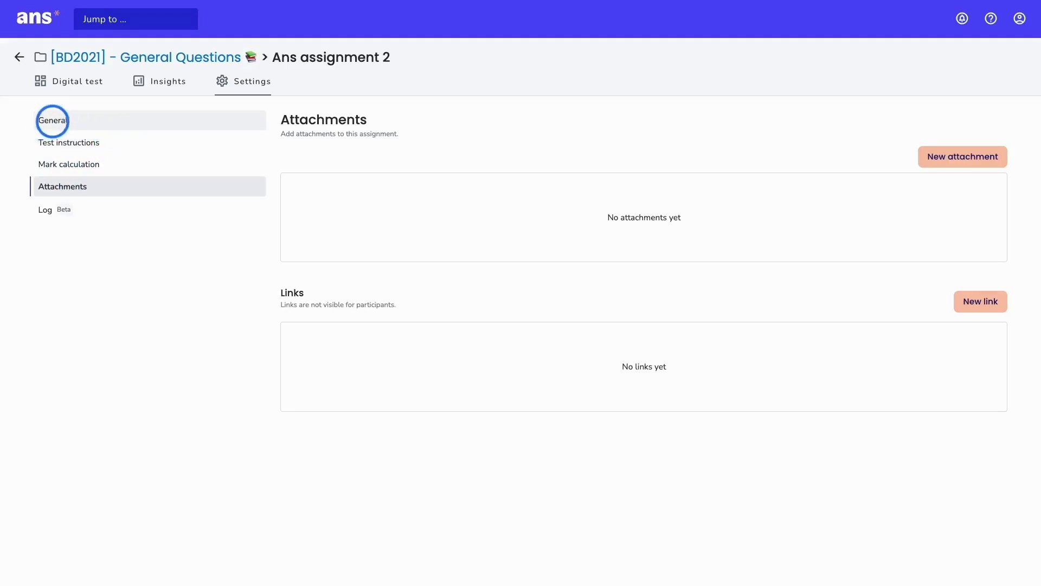
click(53, 121)
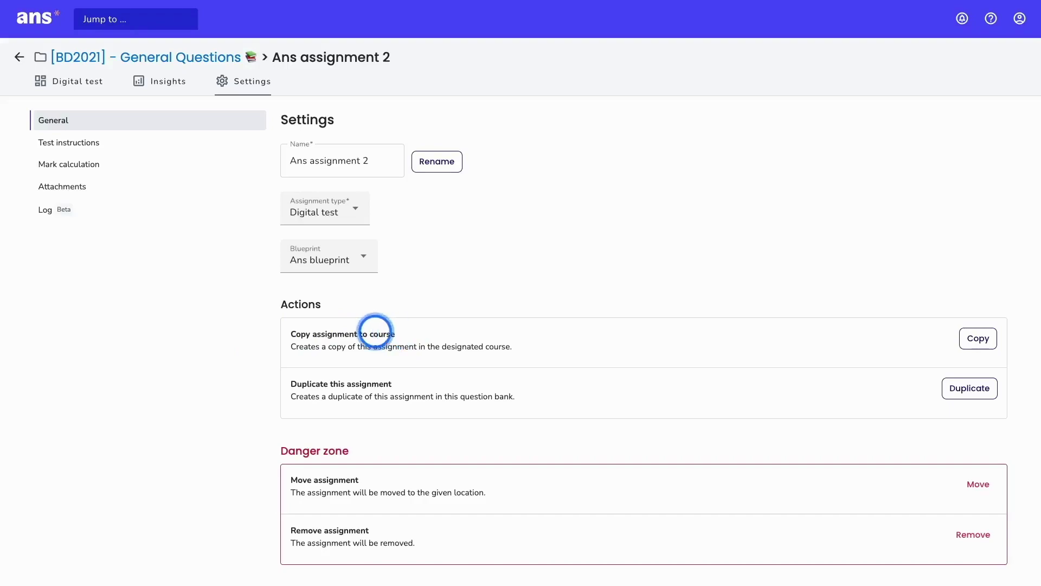
Copy Ans assignment 2 into the General Knowledge 23/24 course
click(972, 335)
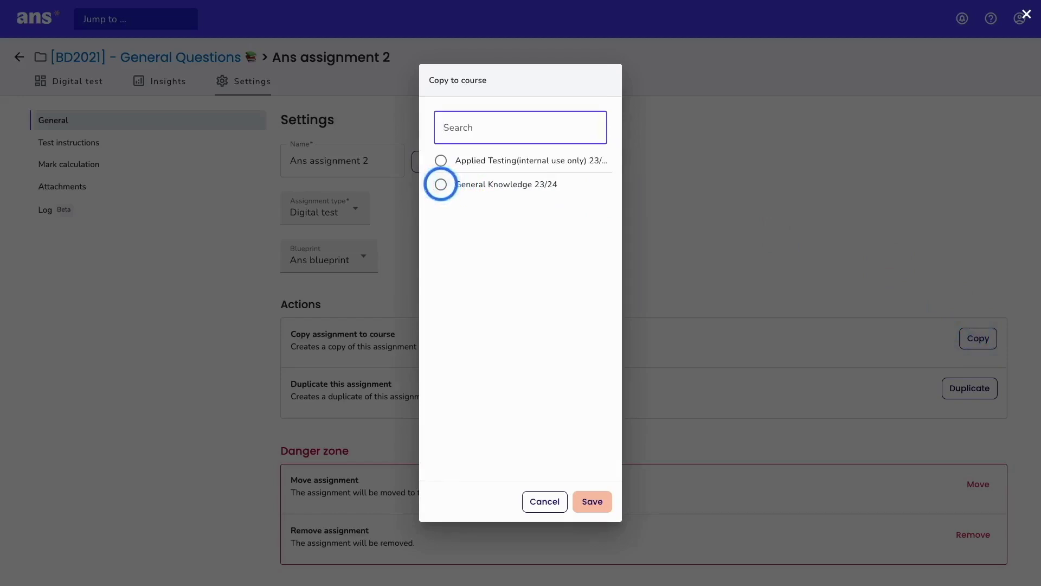
click(441, 184)
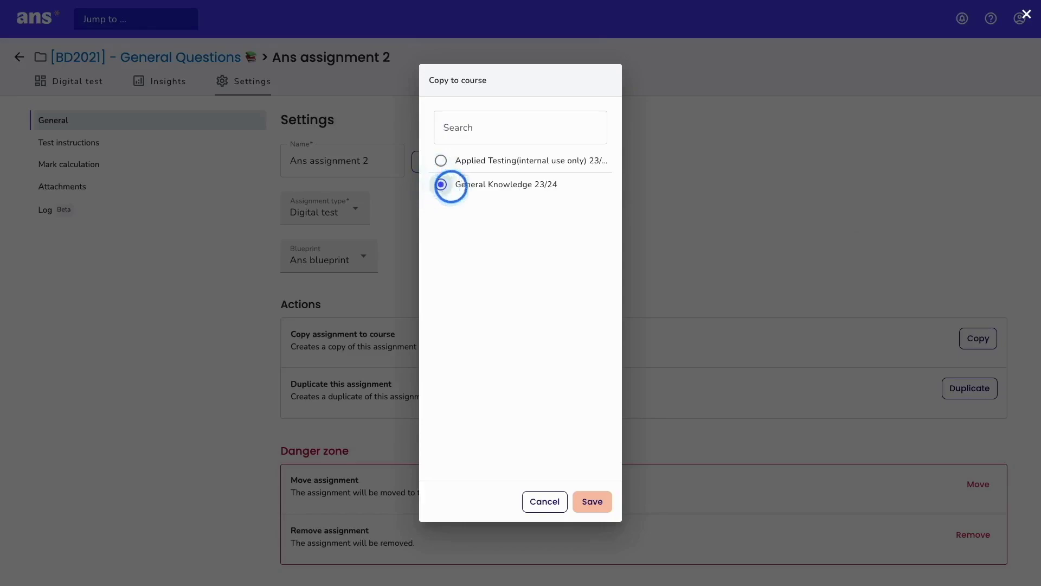
click(592, 501)
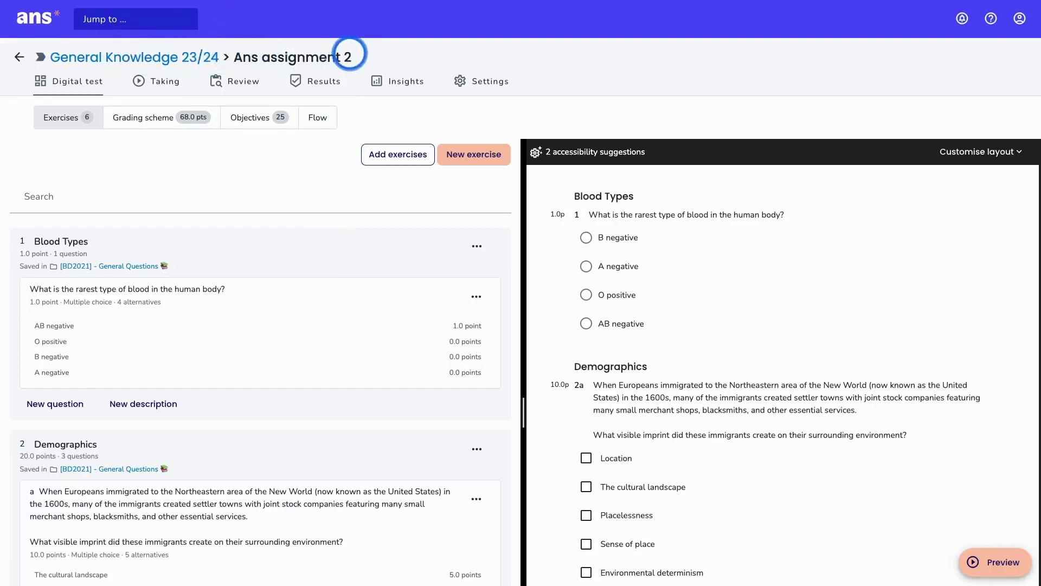
drag(352, 57, 237, 57)
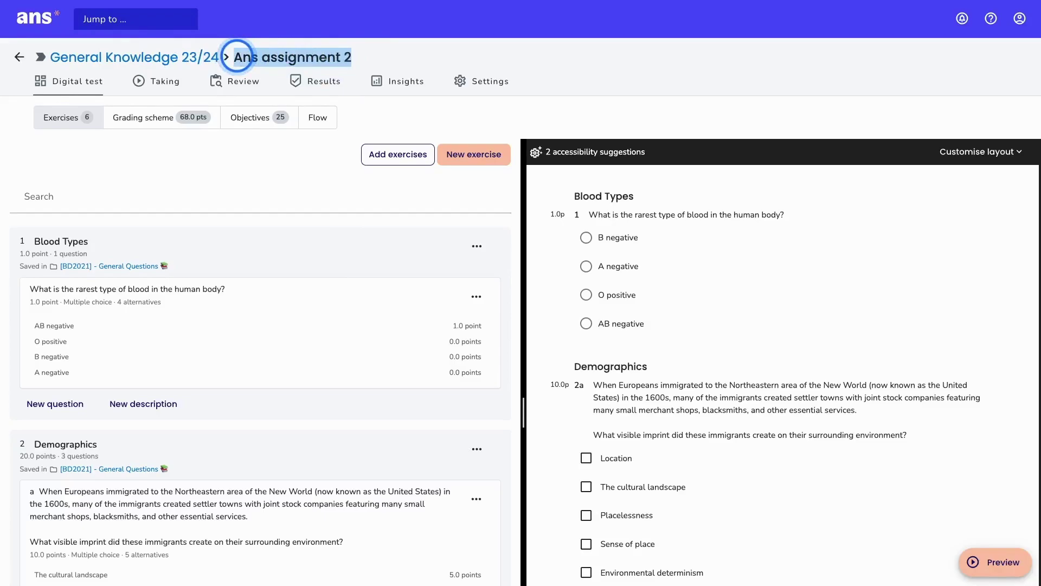
click(256, 158)
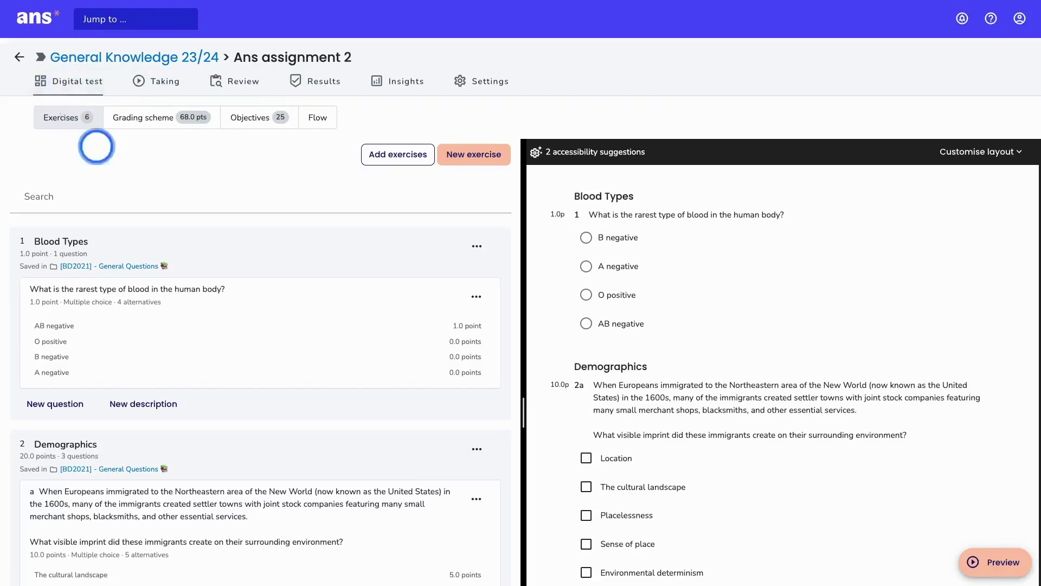
scroll(192, 219, down, 2)
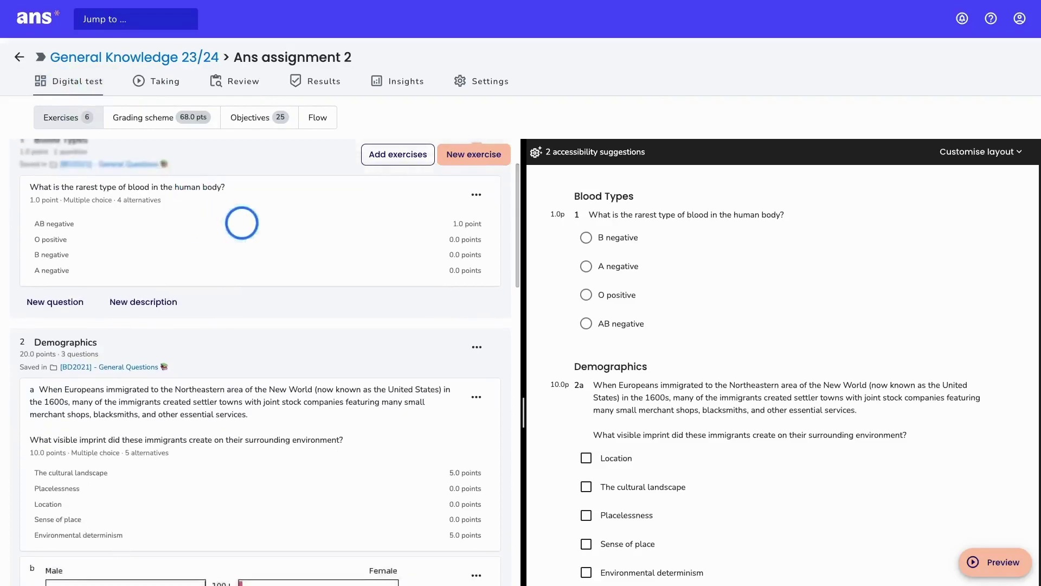
scroll(239, 223, down, 3)
scroll(244, 222, down, 6)
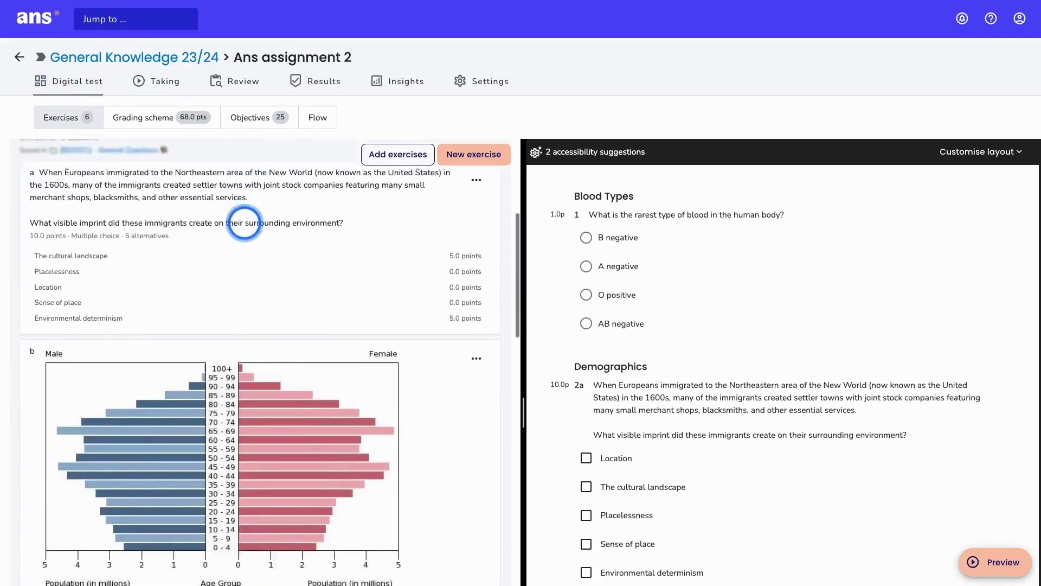
scroll(244, 223, down, 2)
scroll(244, 223, up, 15)
scroll(757, 239, down, 7)
scroll(759, 239, down, 3)
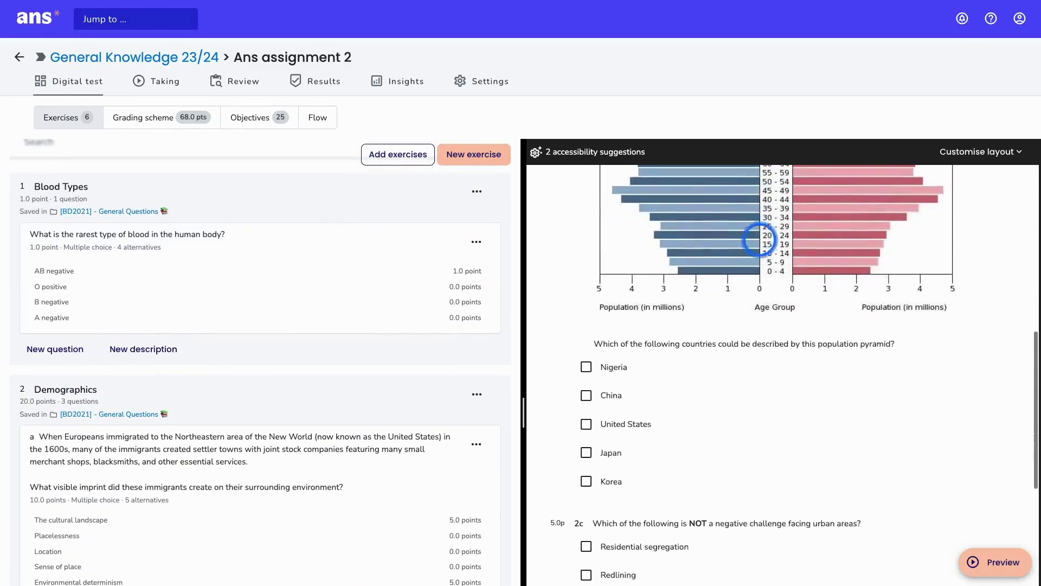
scroll(760, 239, up, 10)
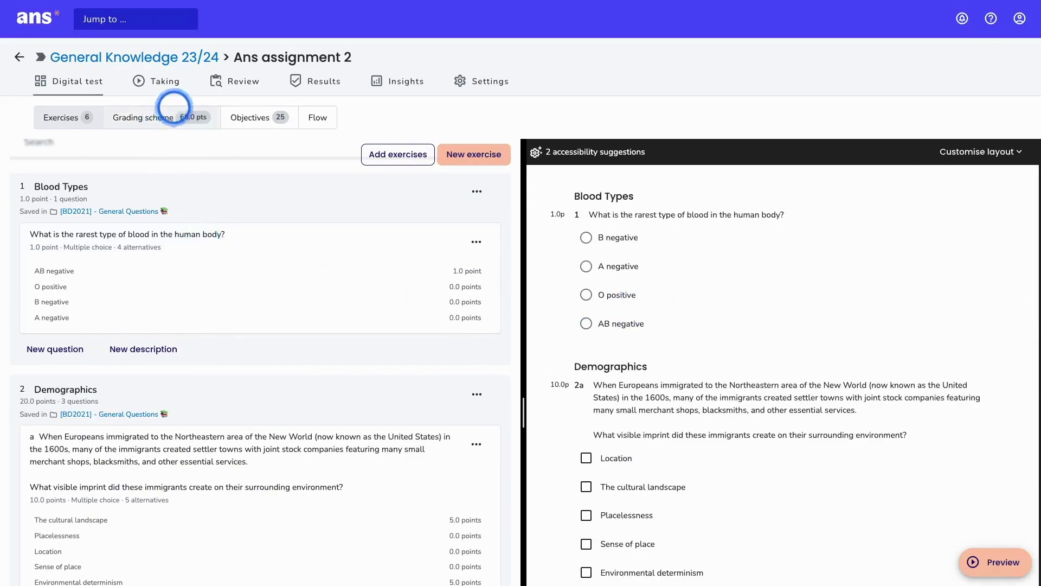
click(162, 86)
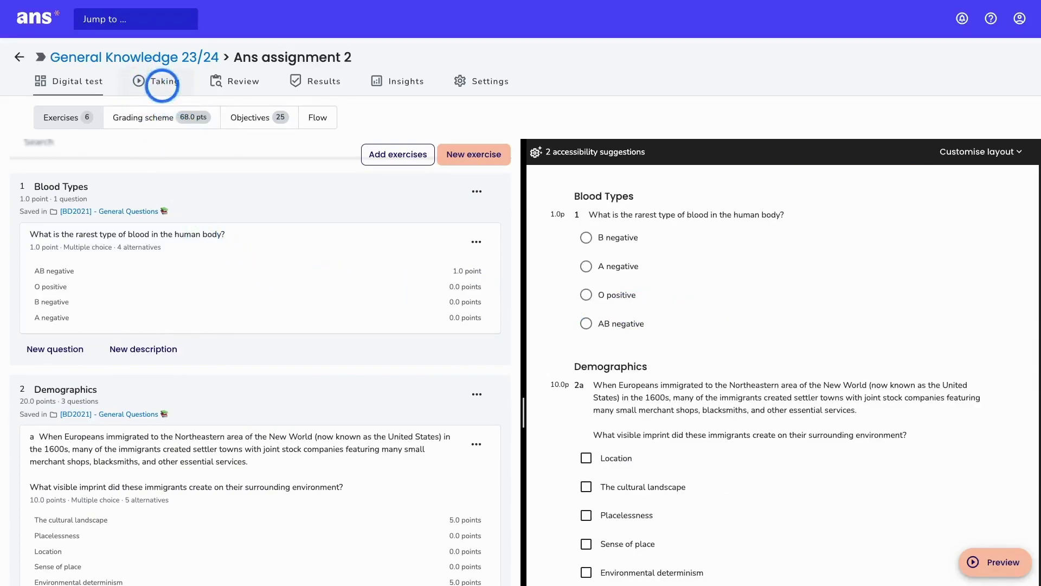
click(162, 85)
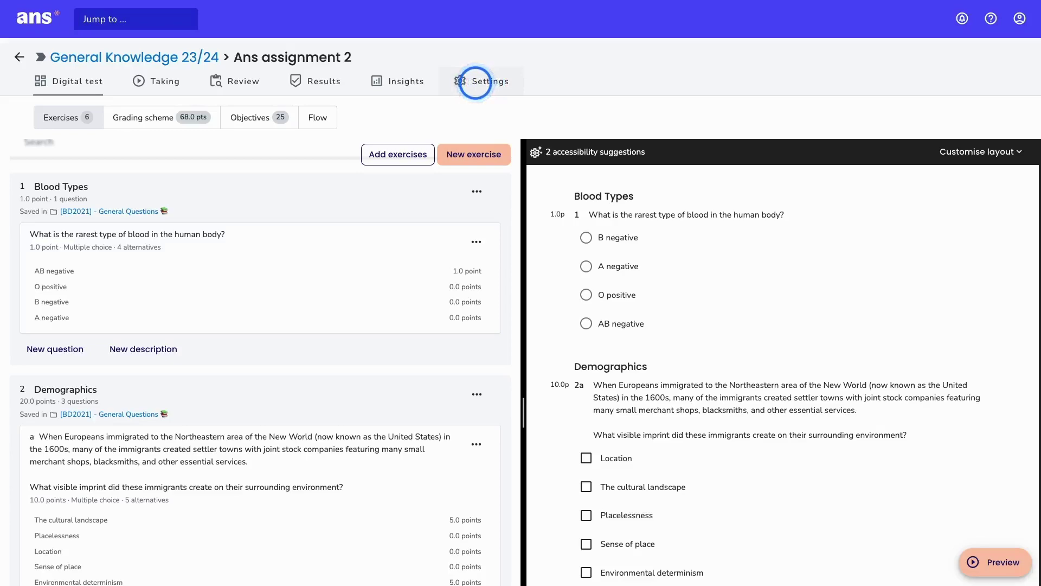
In the assignment's Accessibility settings, enable Multiple attempts with 3 attempts and save
click(484, 85)
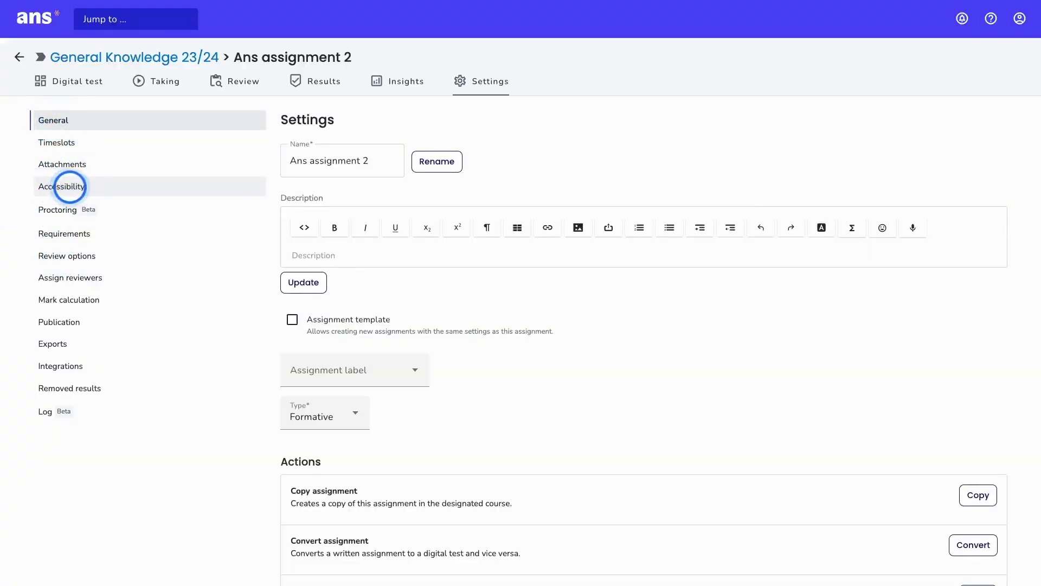
click(53, 186)
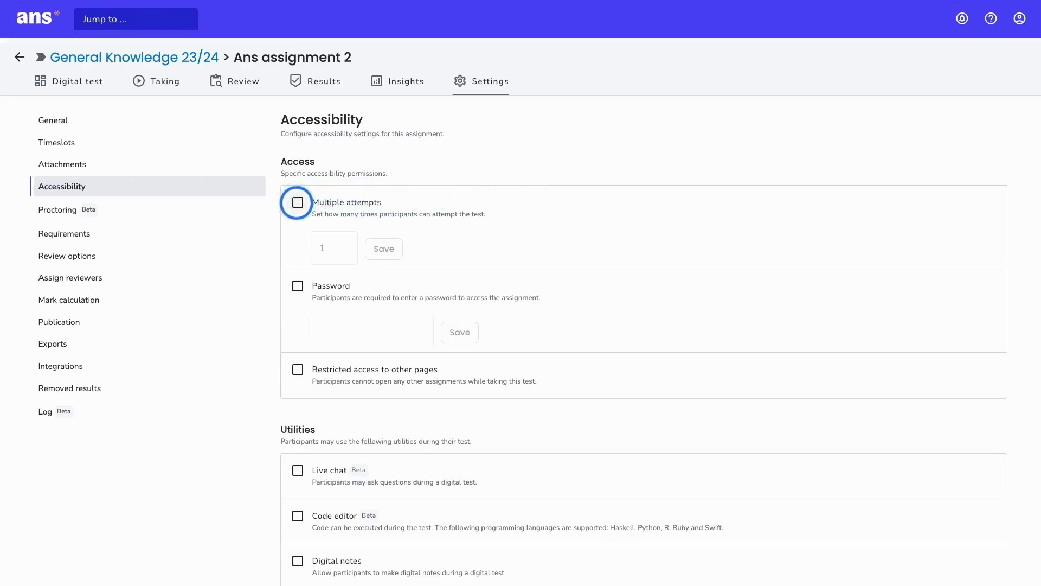
click(297, 202)
click(344, 244)
click(344, 244)
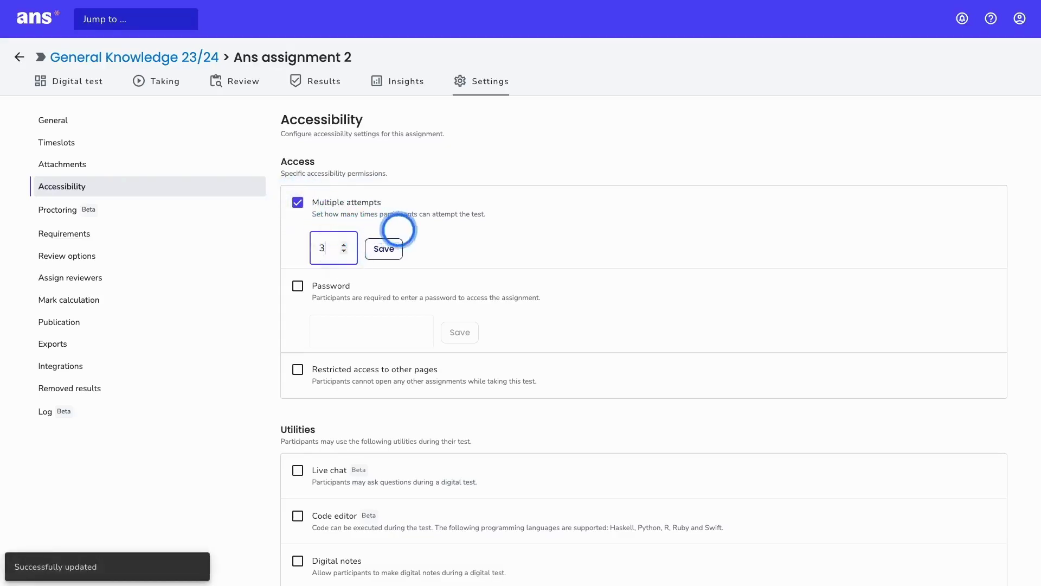
click(382, 248)
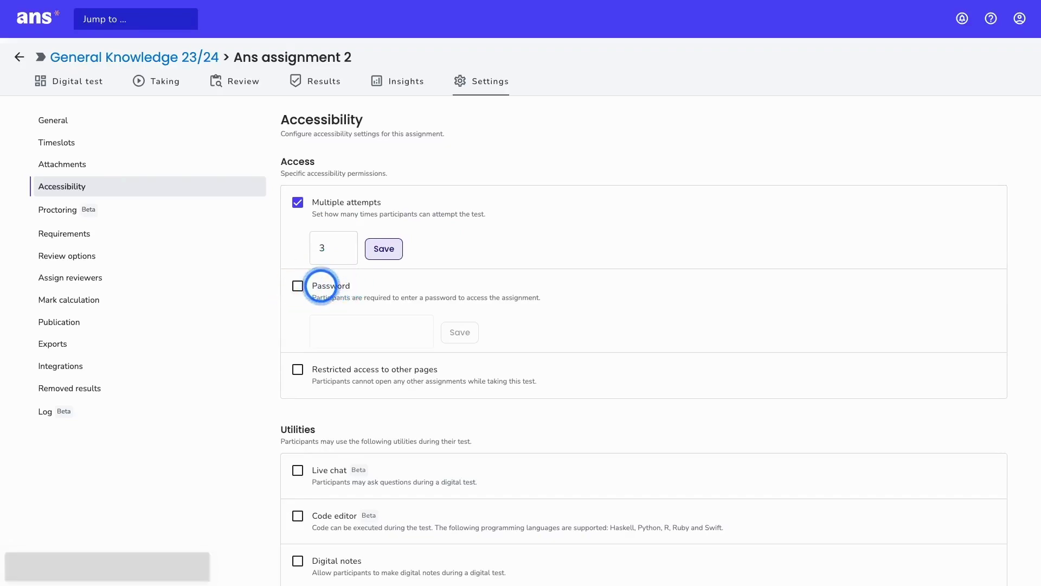
scroll(320, 285, down, 3)
scroll(324, 286, down, 1)
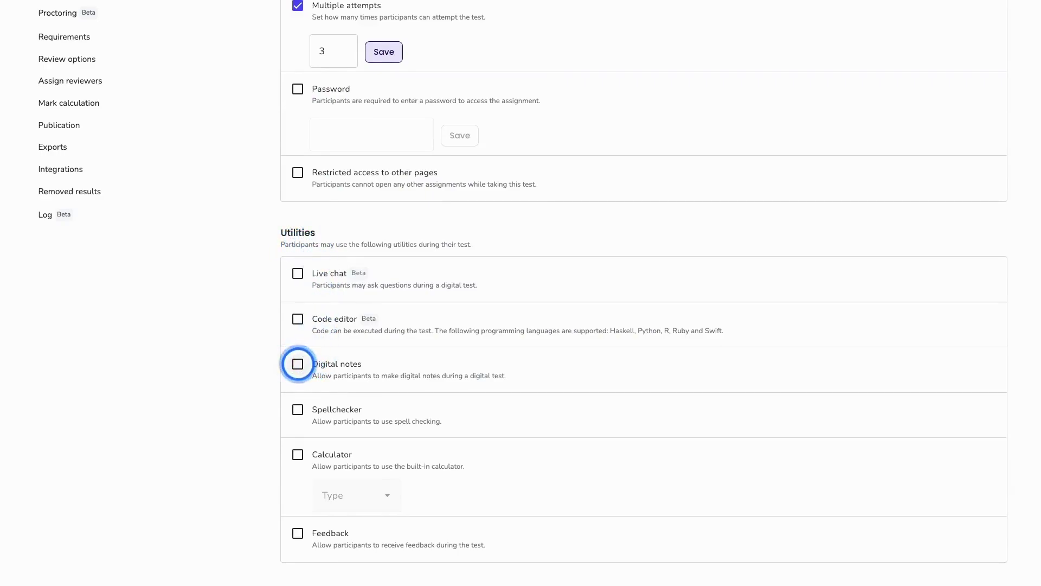
Enable the Digital notes and Calculator utilities, with Scientific calculator as the calculator type
click(298, 364)
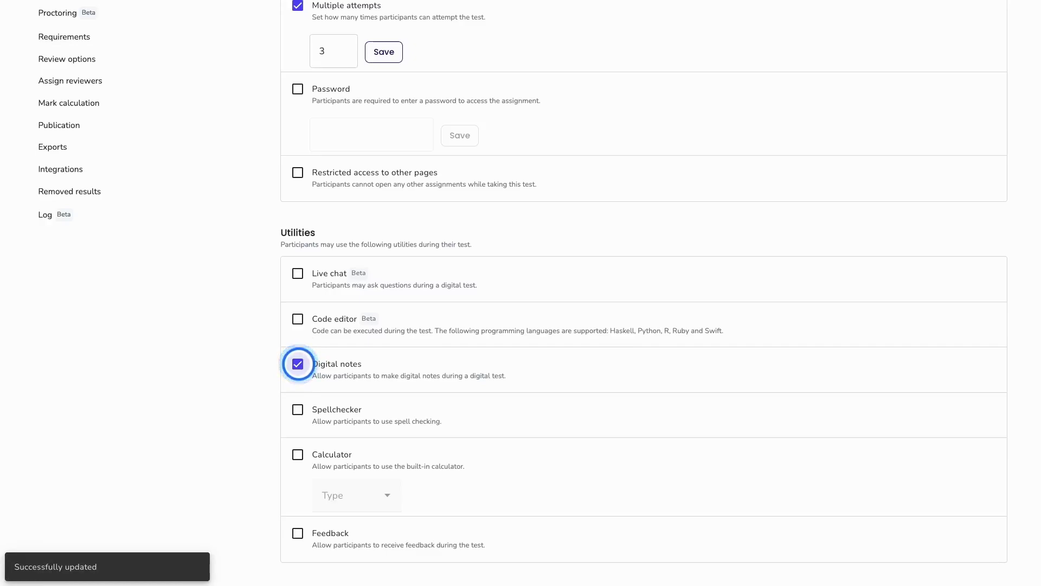
scroll(300, 363, down, 1)
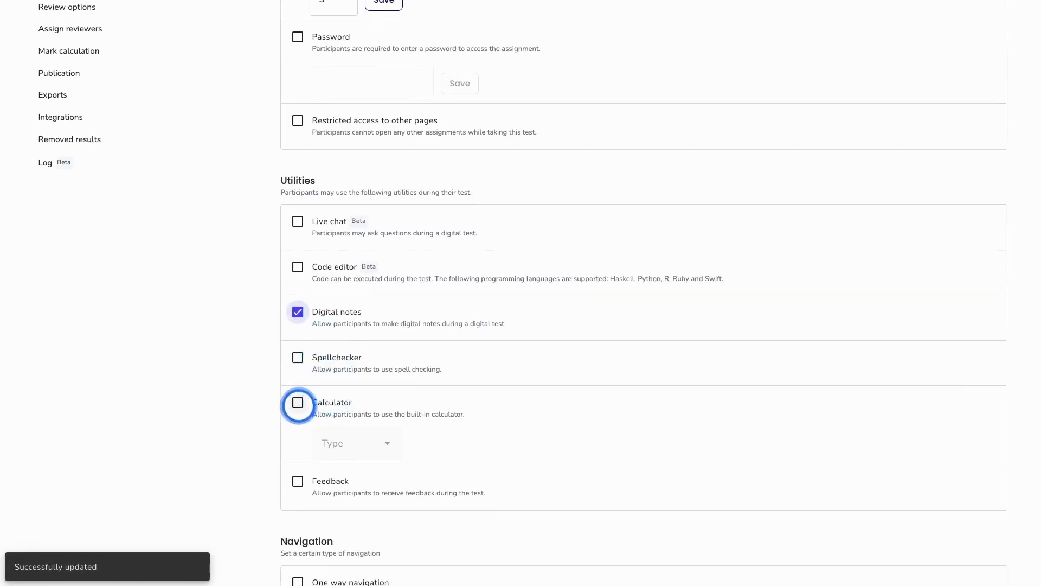
click(297, 404)
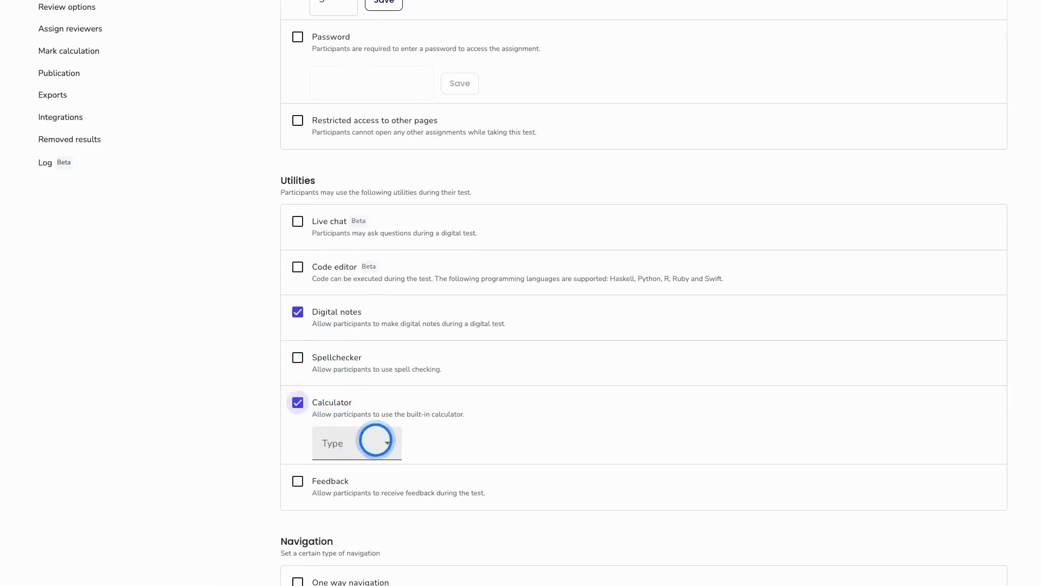
click(375, 441)
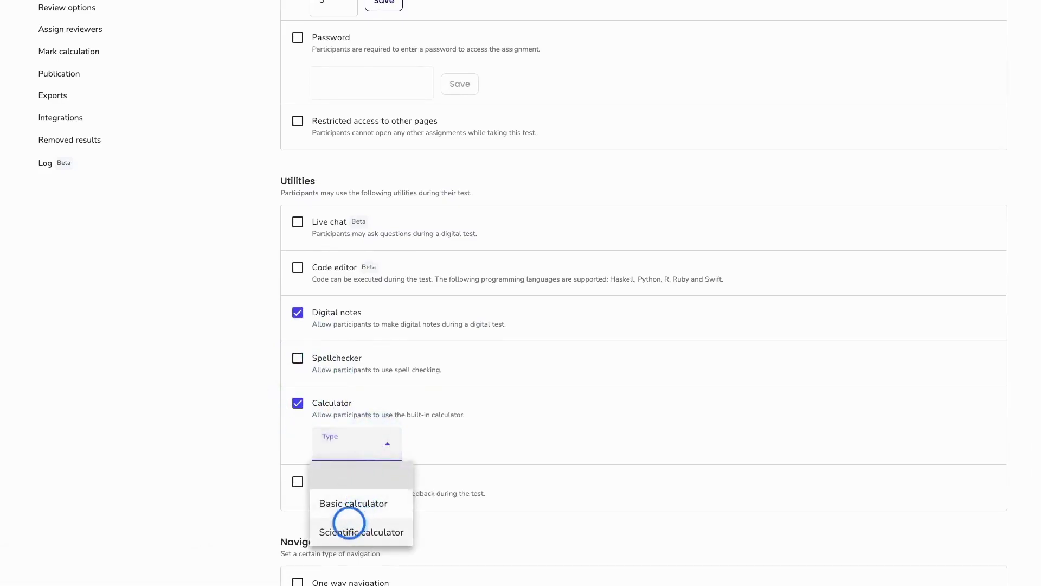
click(352, 527)
scroll(498, 381, down, 3)
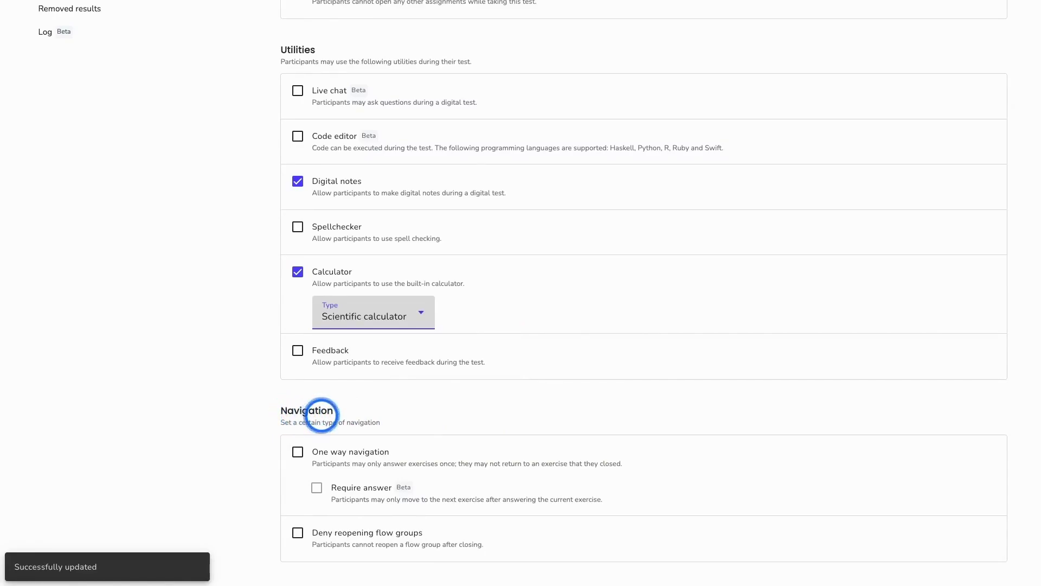
scroll(321, 415, up, 7)
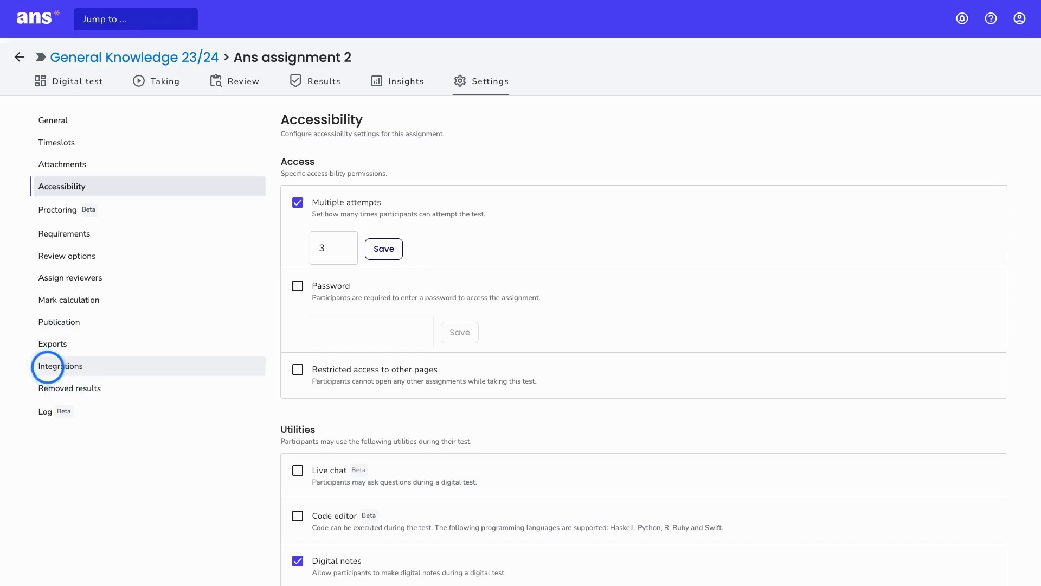
Look over the Integrations settings, then go back to the Digital test page
click(48, 367)
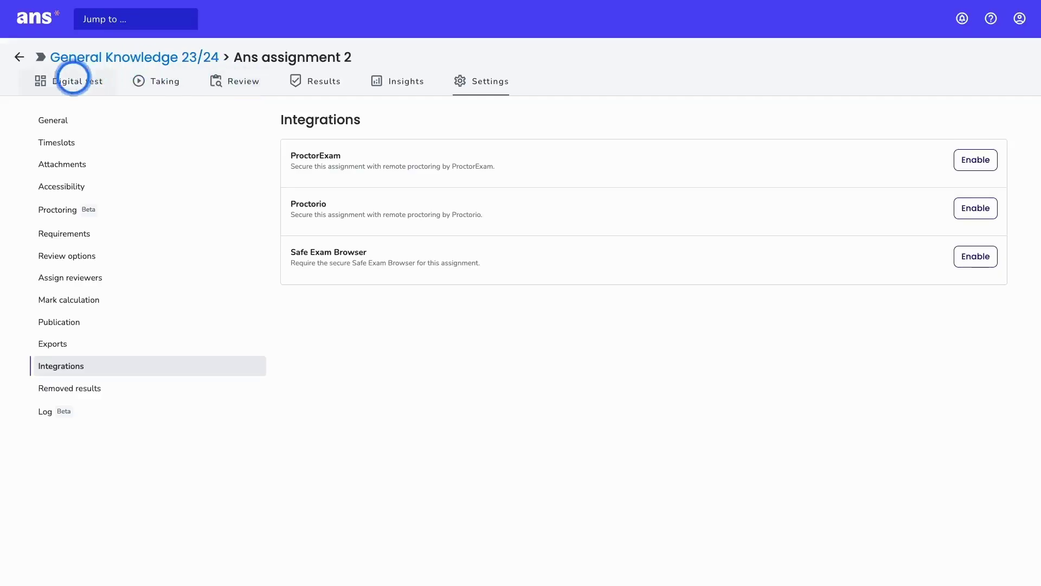
click(61, 84)
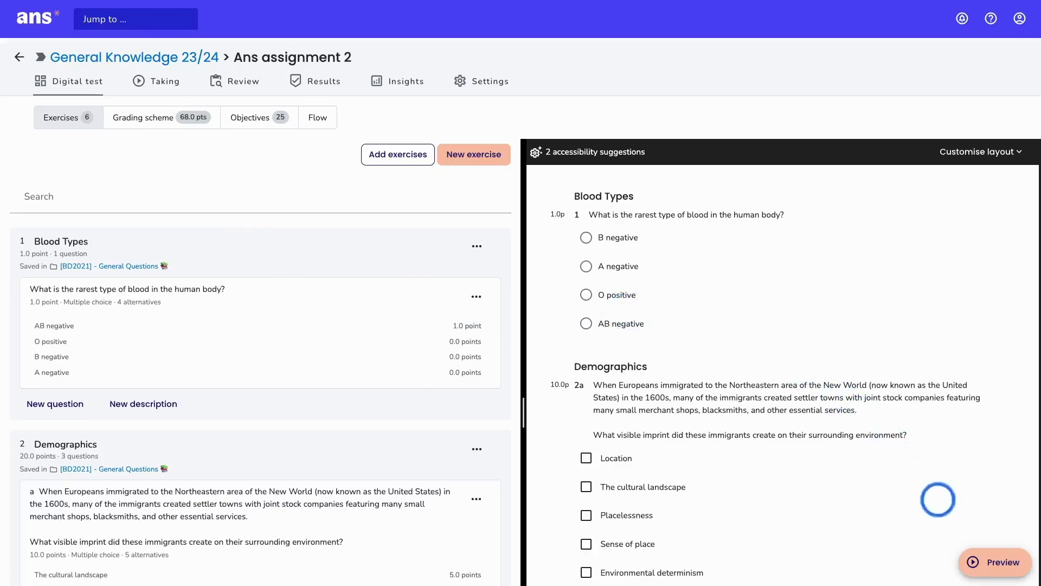
Start Ans assignment 2 in student preview, opening on the rarest blood type question
click(986, 564)
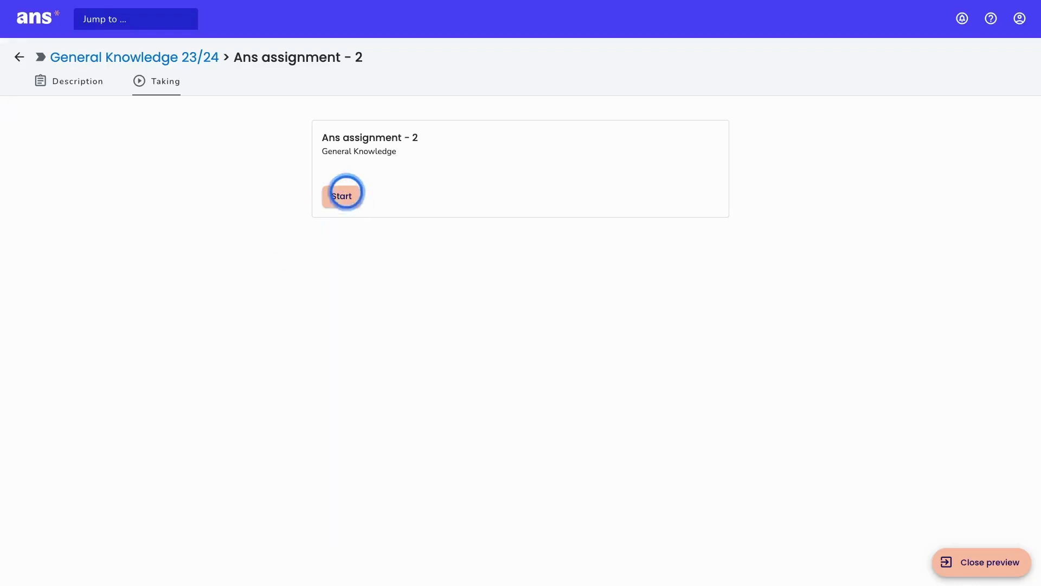
click(334, 195)
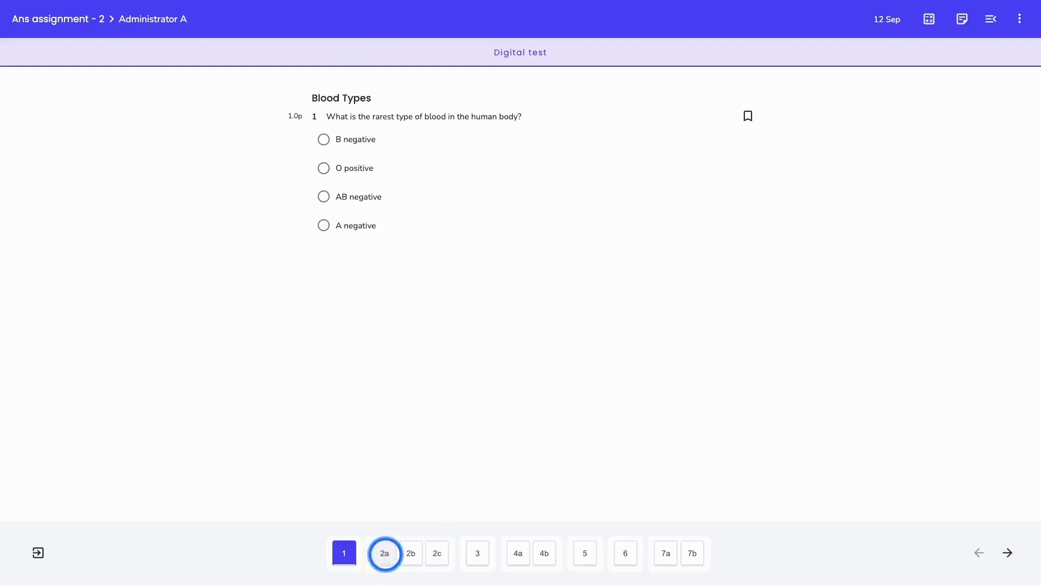
Go to Demographics question 2a and tick Placelessness and Sense of place
click(384, 553)
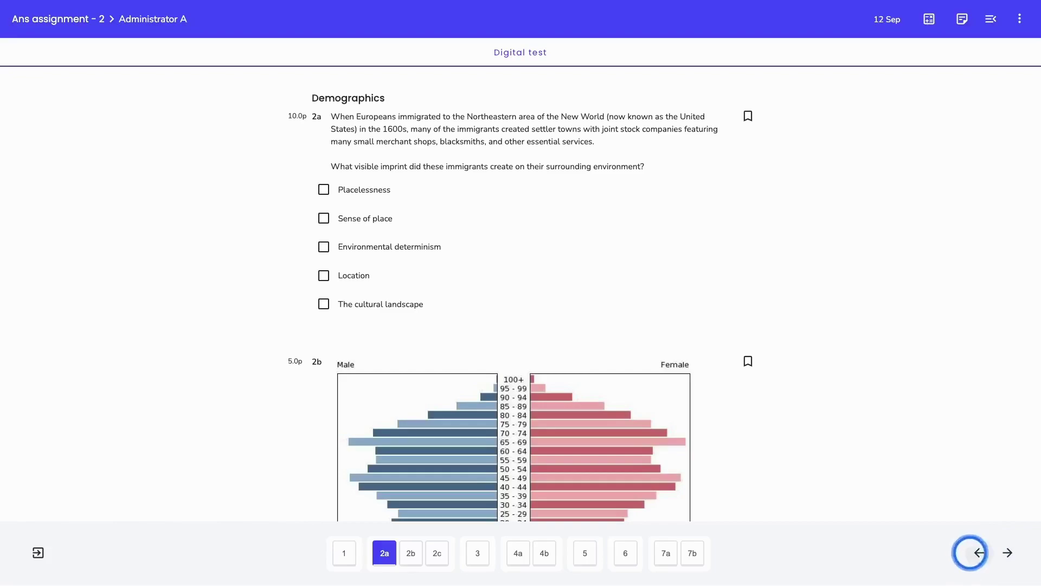
click(1006, 552)
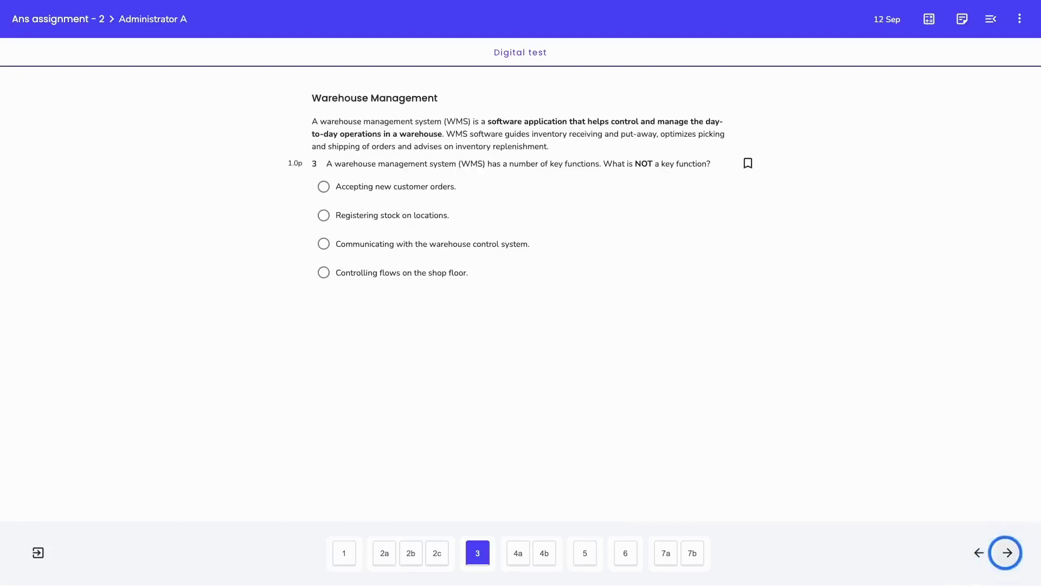
click(978, 552)
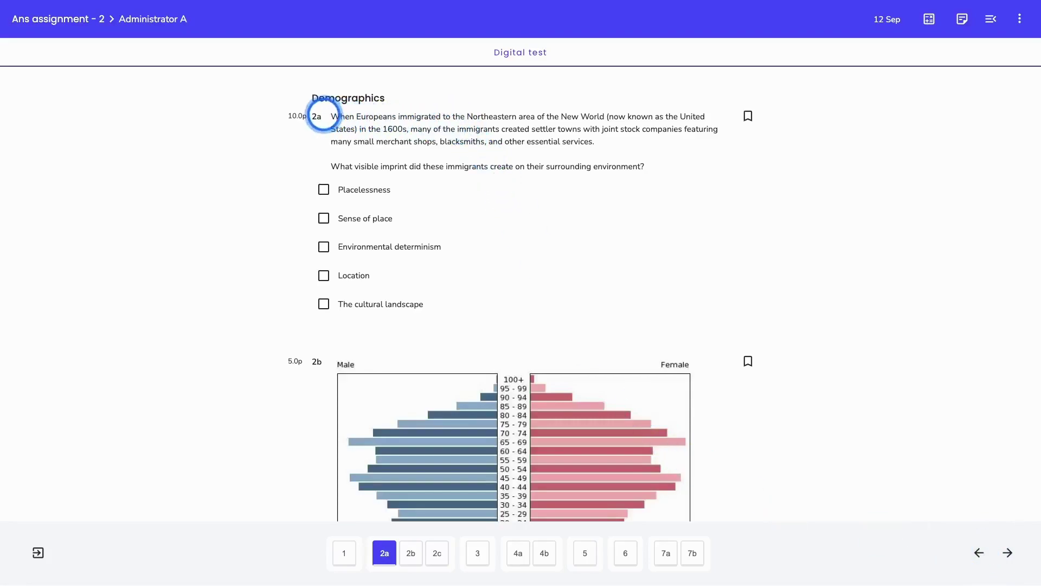
scroll(329, 153, down, 9)
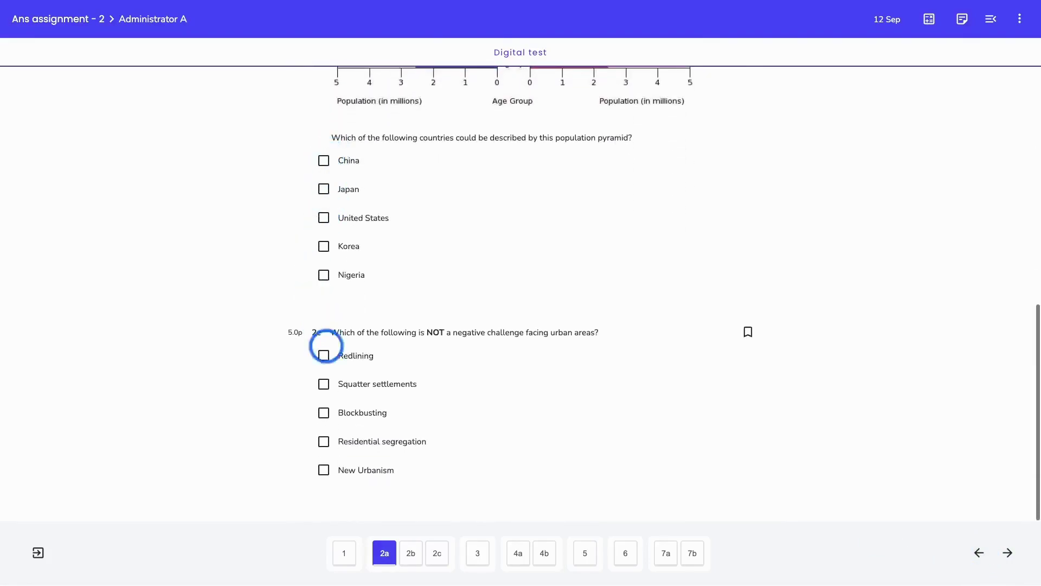
scroll(409, 411, up, 10)
click(323, 189)
click(323, 218)
Answer 2b with Japan and 2c with Squatter settlements, then bookmark question 2a
scroll(380, 266, down, 5)
scroll(401, 284, down, 3)
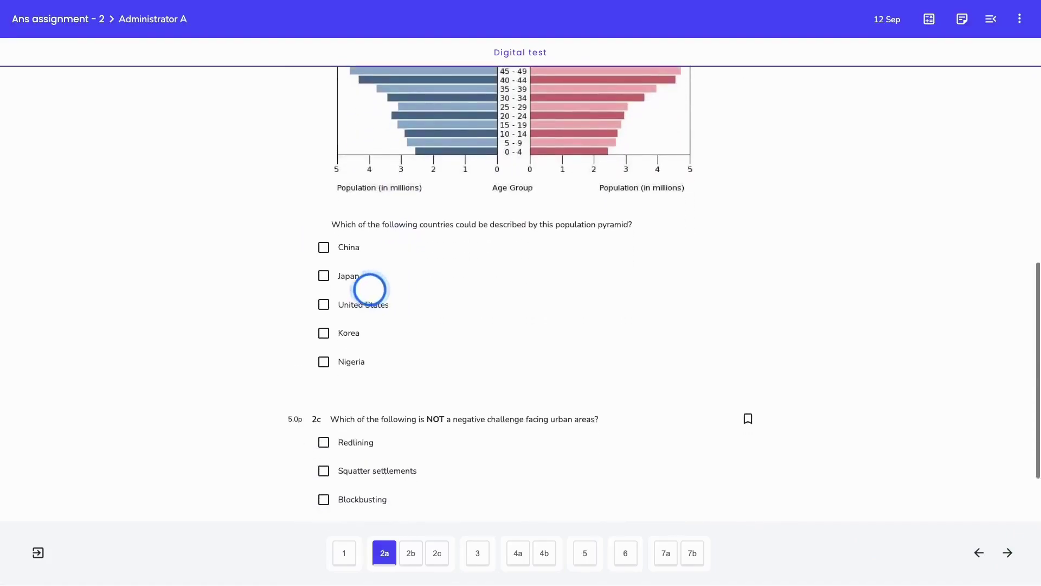
click(324, 265)
scroll(507, 310, down, 2)
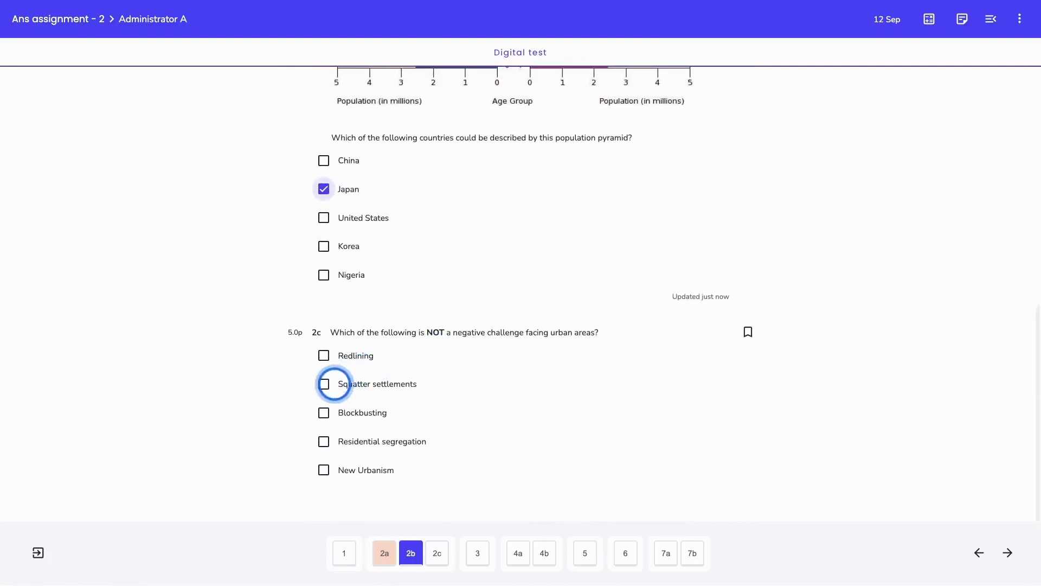
click(323, 384)
scroll(460, 365, up, 9)
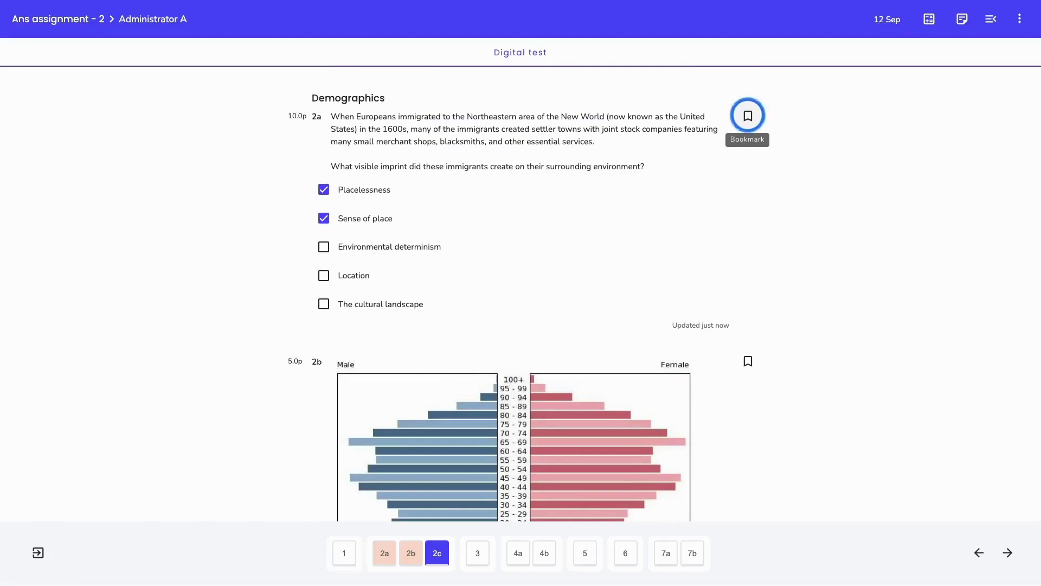
click(748, 116)
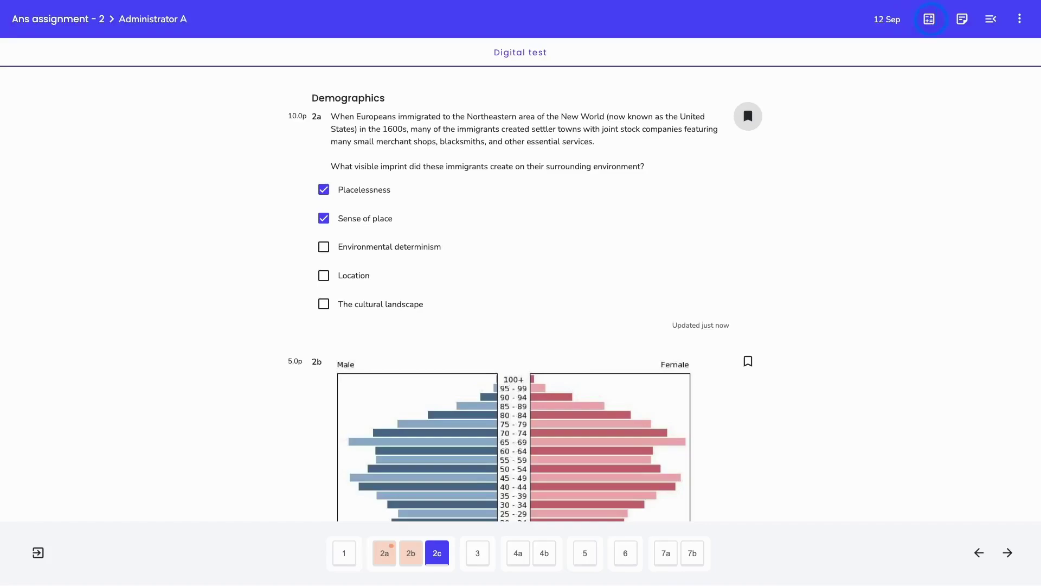
Open and close the calculator, then open the Notes panel, move it right and close it
click(930, 19)
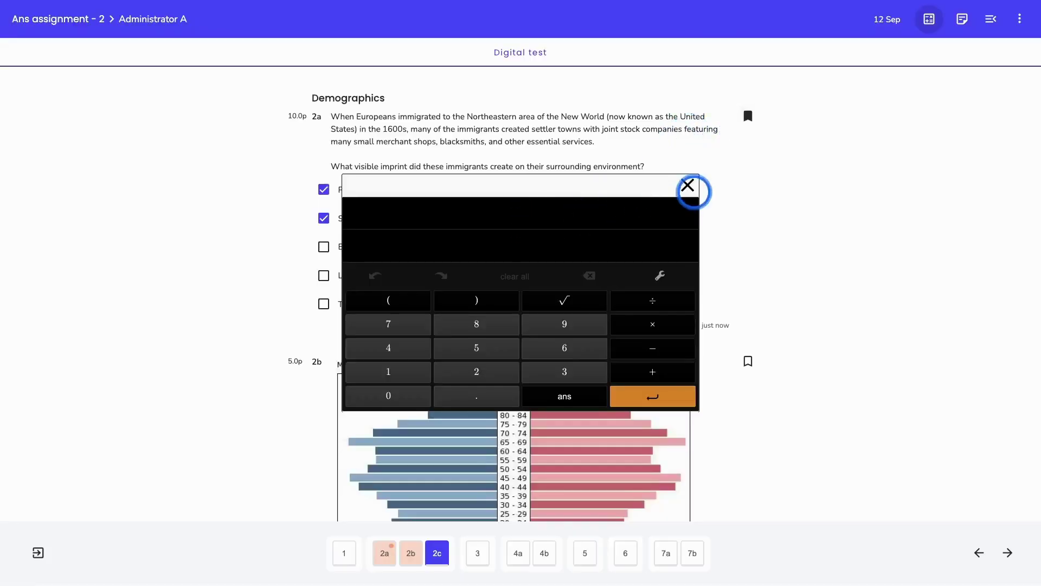
click(688, 185)
click(960, 24)
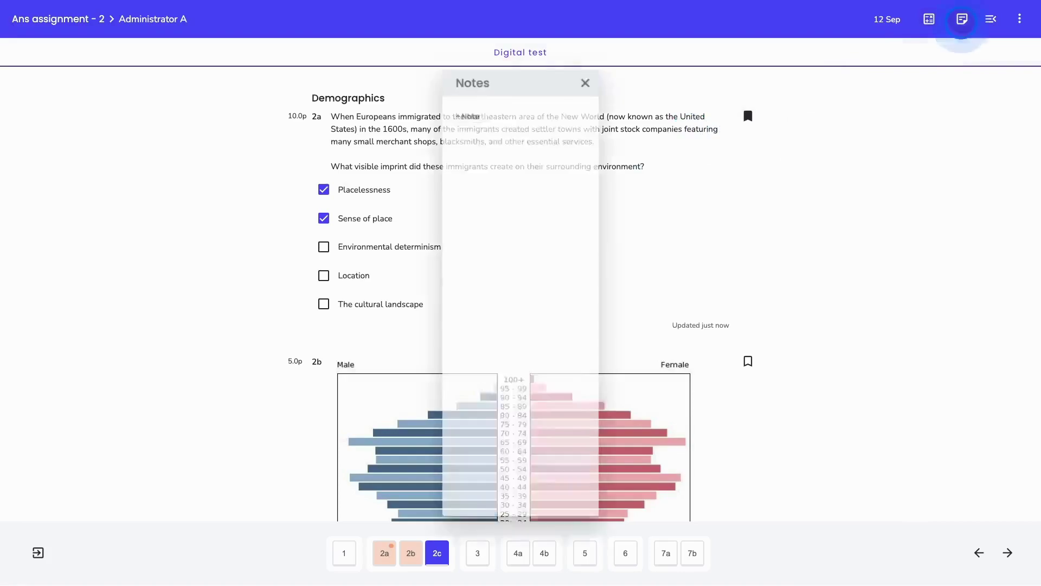
drag(488, 75, 819, 139)
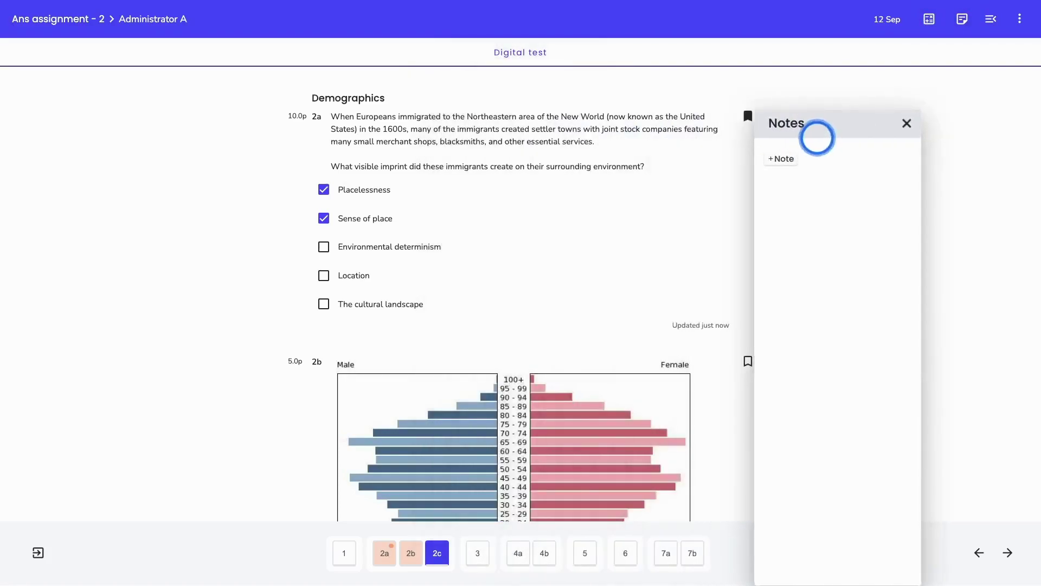
click(906, 124)
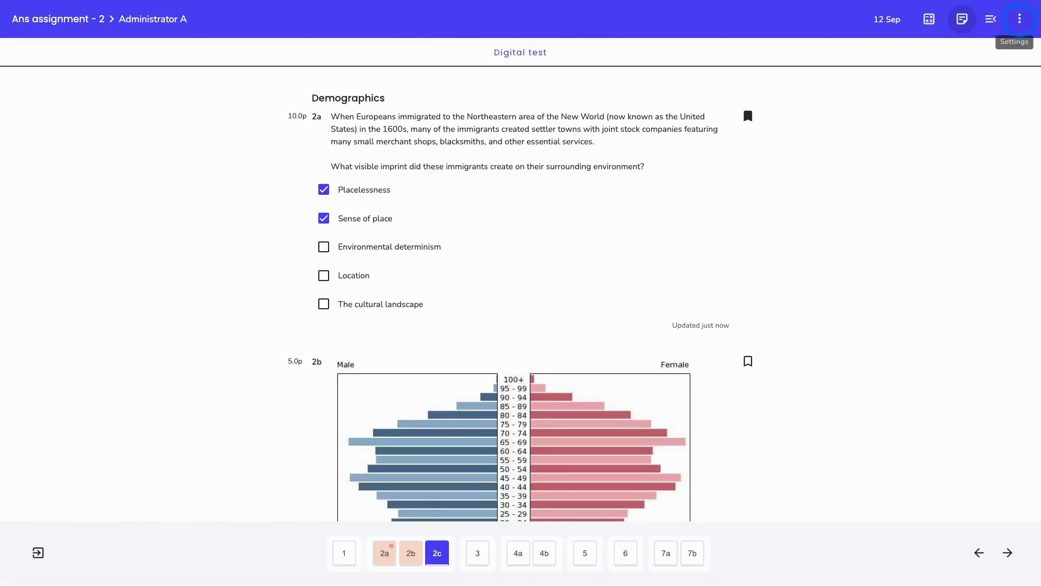
click(1019, 18)
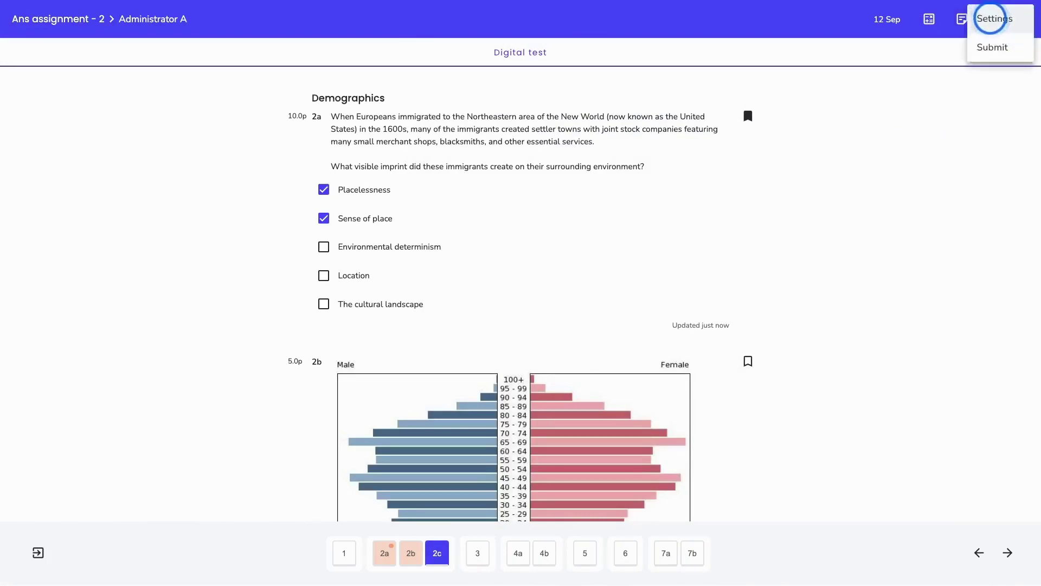
Toggle Use large font and Use high contrast mode on and off, leaving high contrast on
click(992, 18)
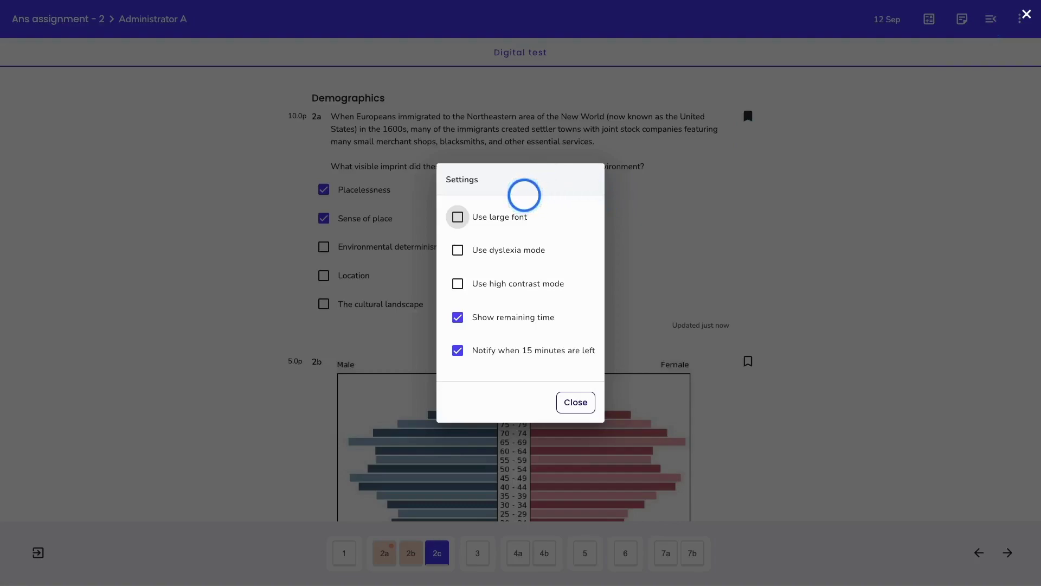
click(458, 217)
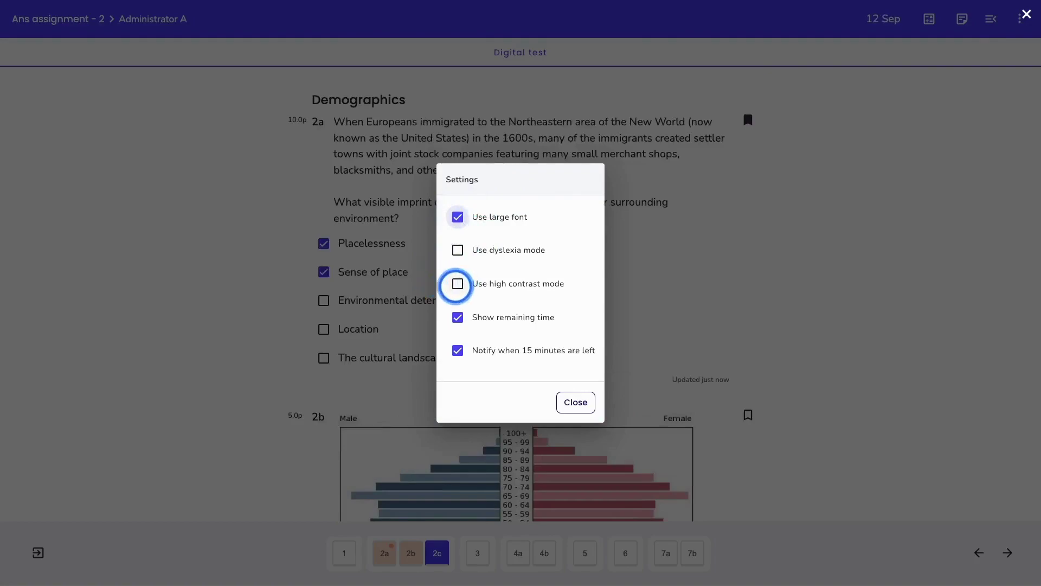
click(458, 284)
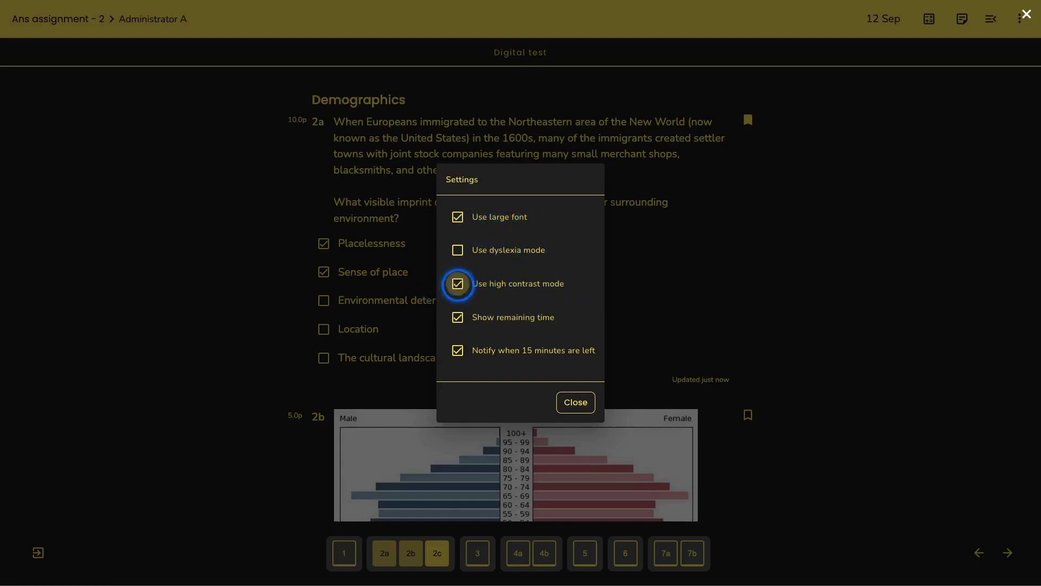
click(458, 283)
click(460, 217)
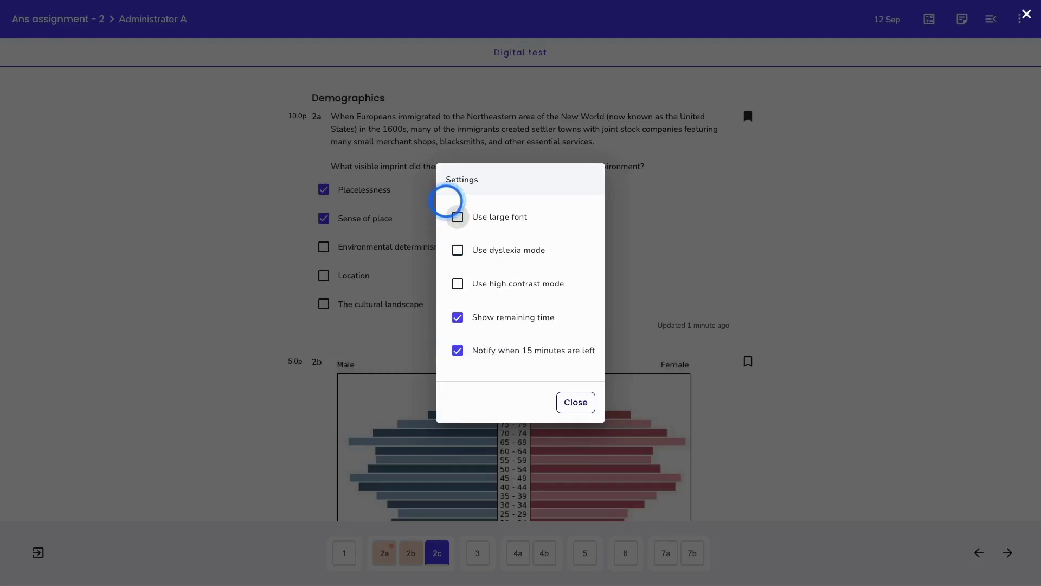
click(457, 284)
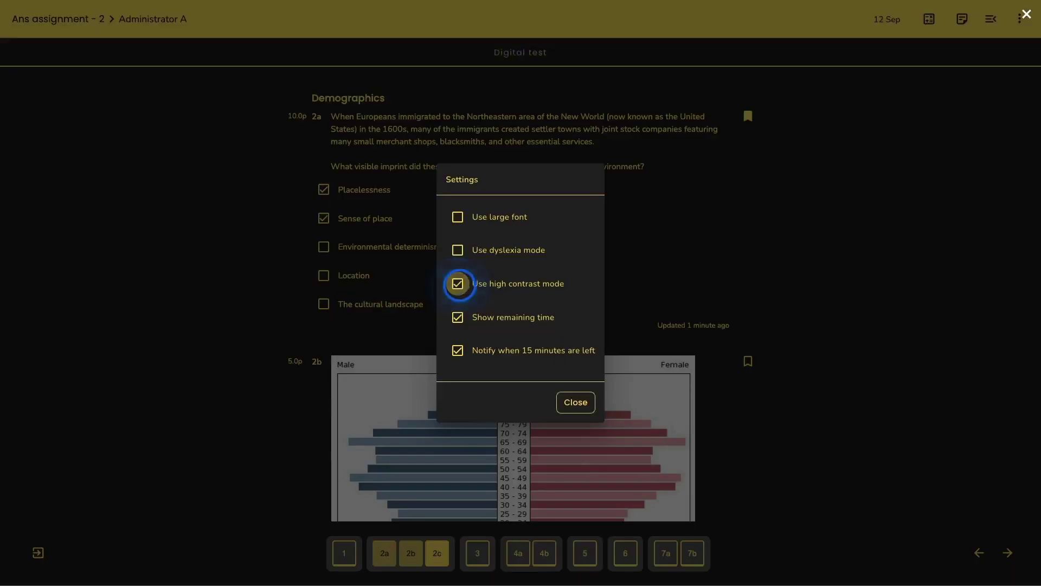
click(575, 401)
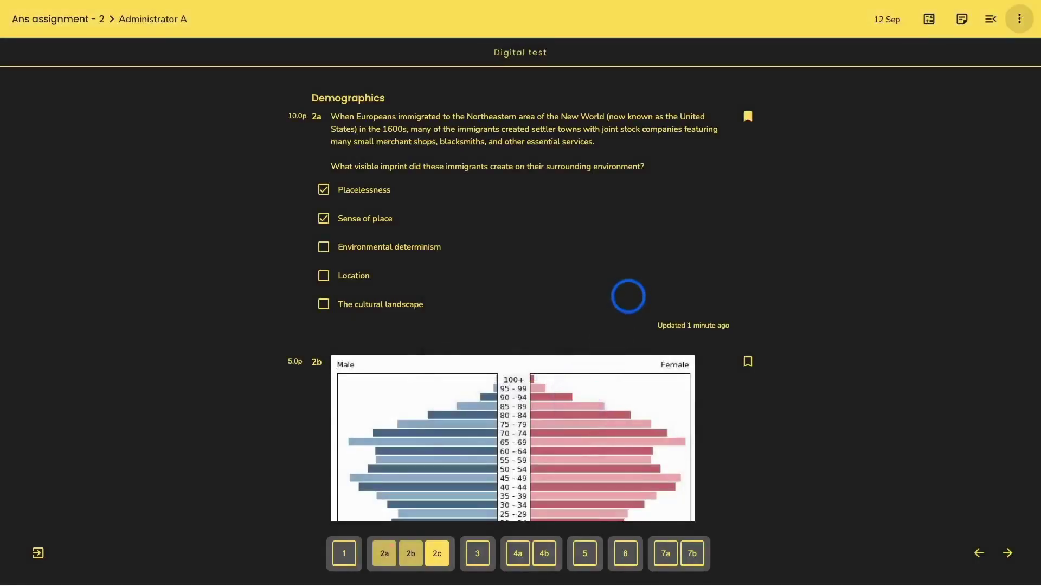
scroll(637, 250, down, 1)
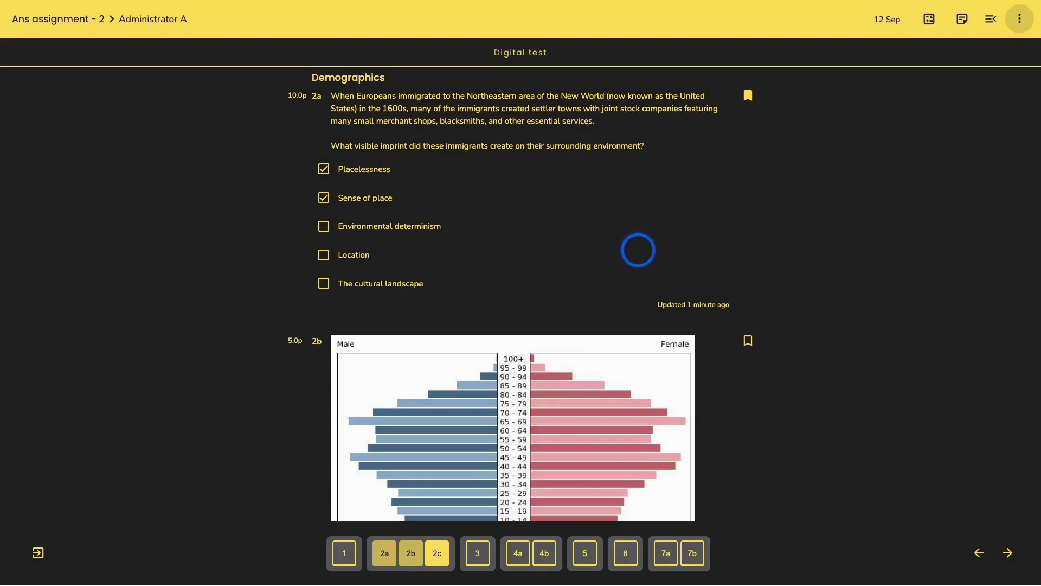
Reopen the display settings, switch high contrast mode off and close them
click(1020, 19)
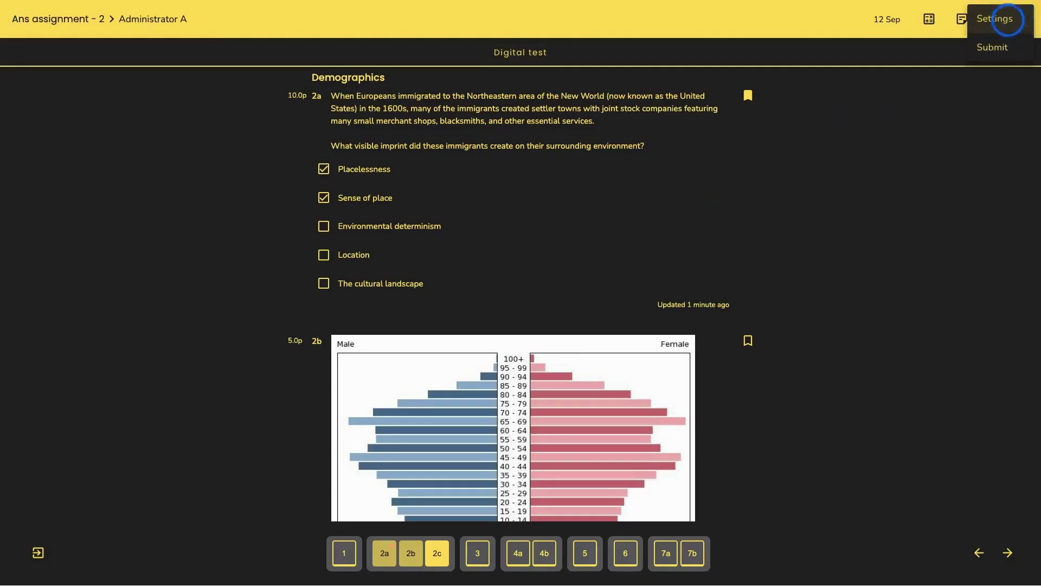
click(1008, 21)
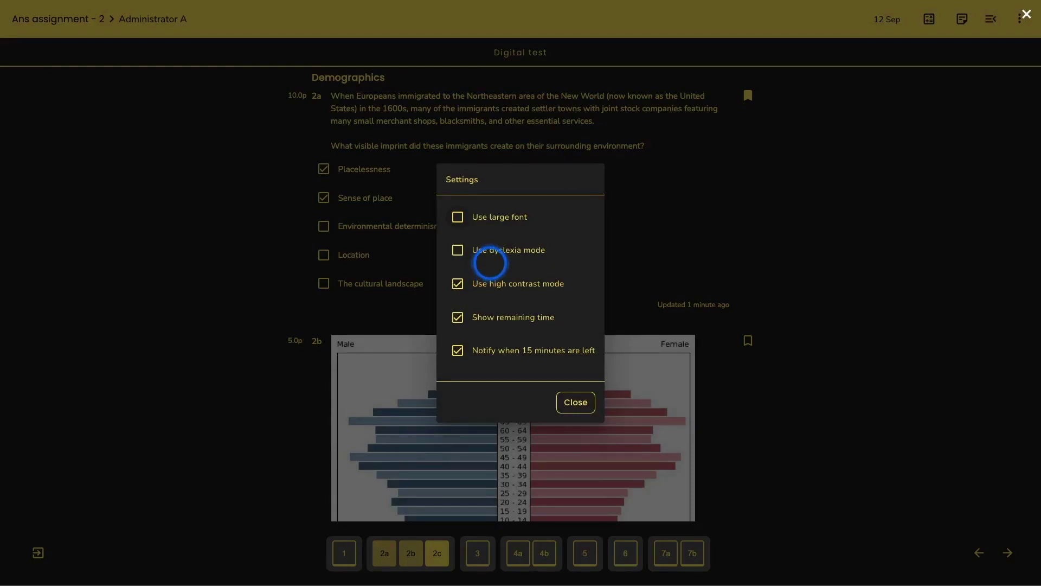
click(458, 283)
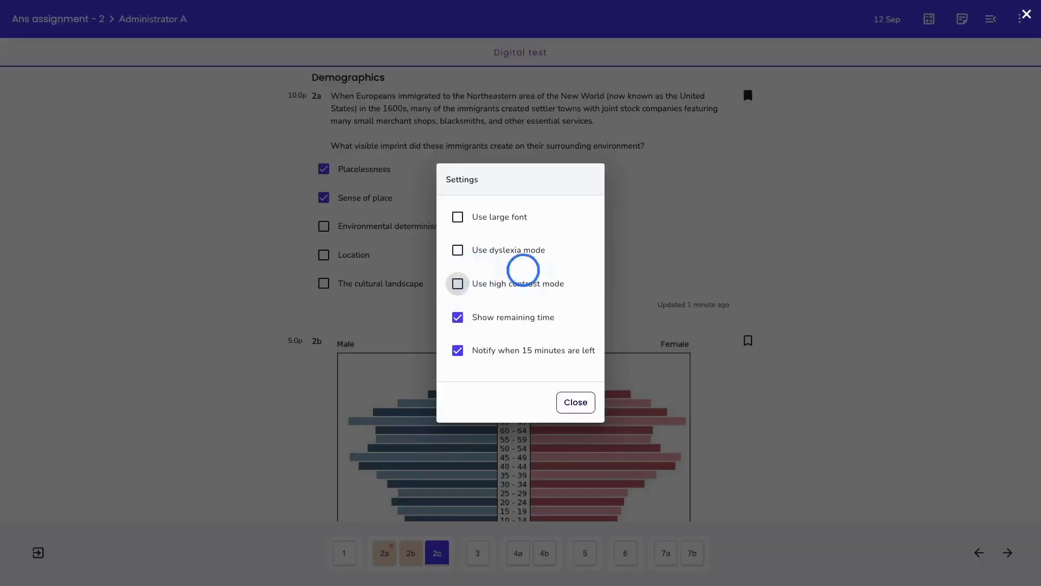
click(576, 402)
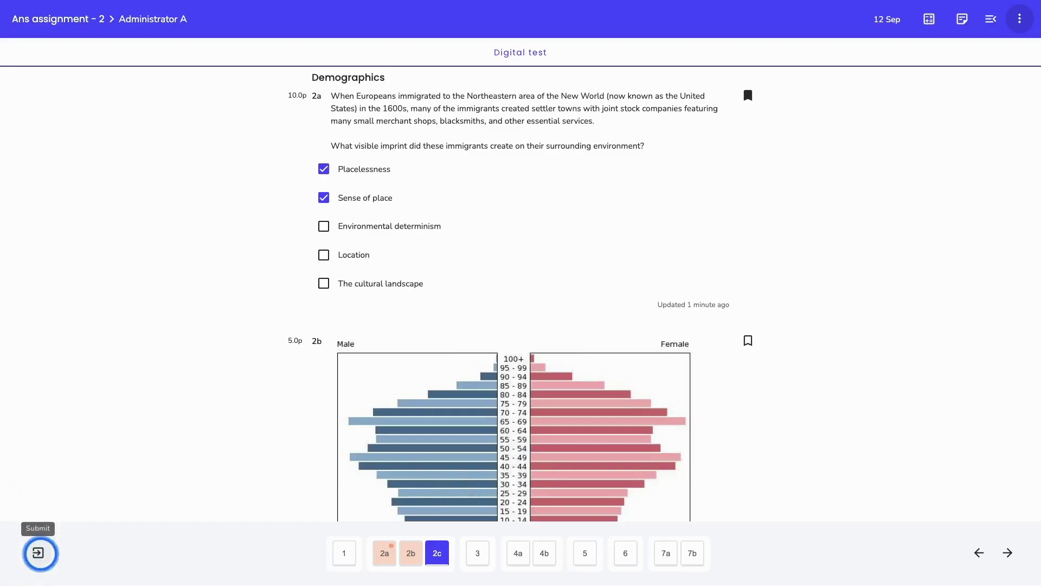
Submit the test, confirming submission despite the 8 unanswered questions
click(40, 553)
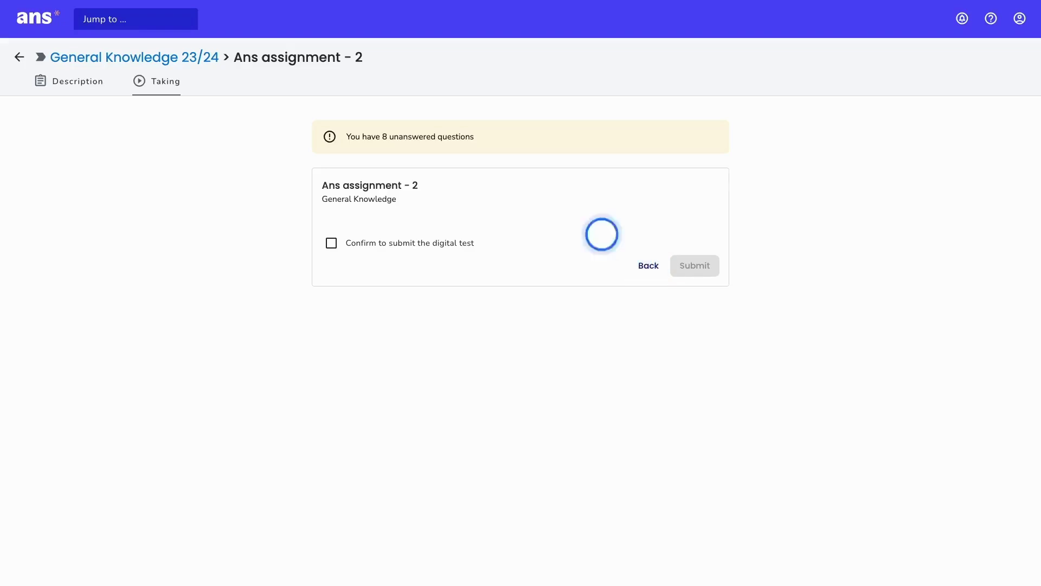
click(331, 243)
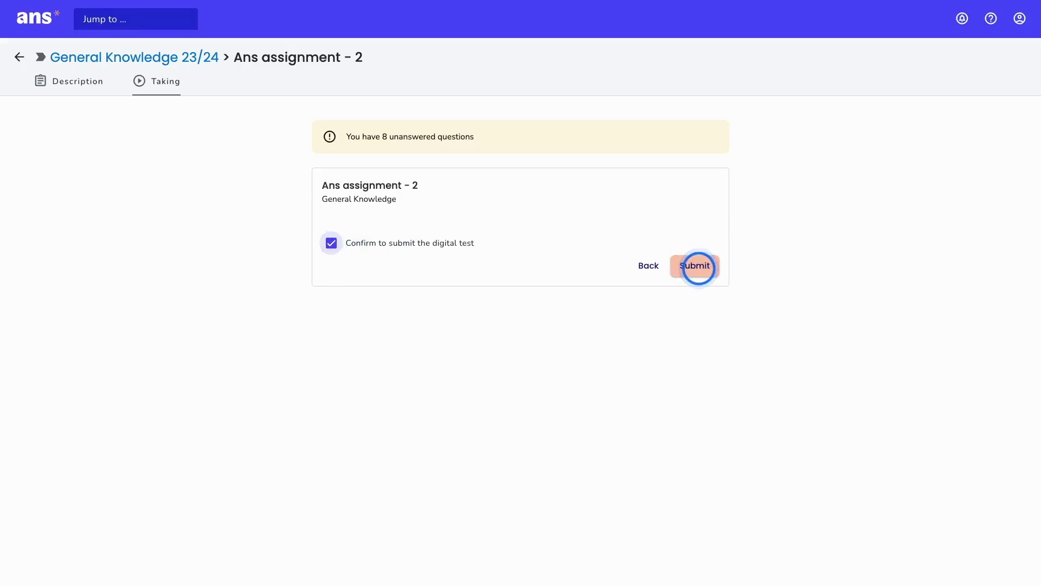
click(697, 266)
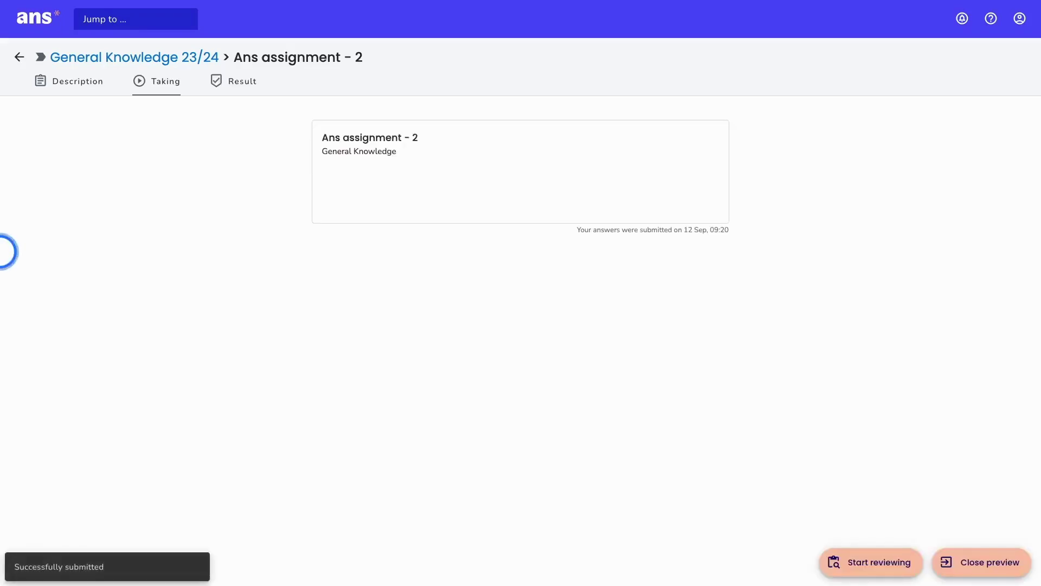